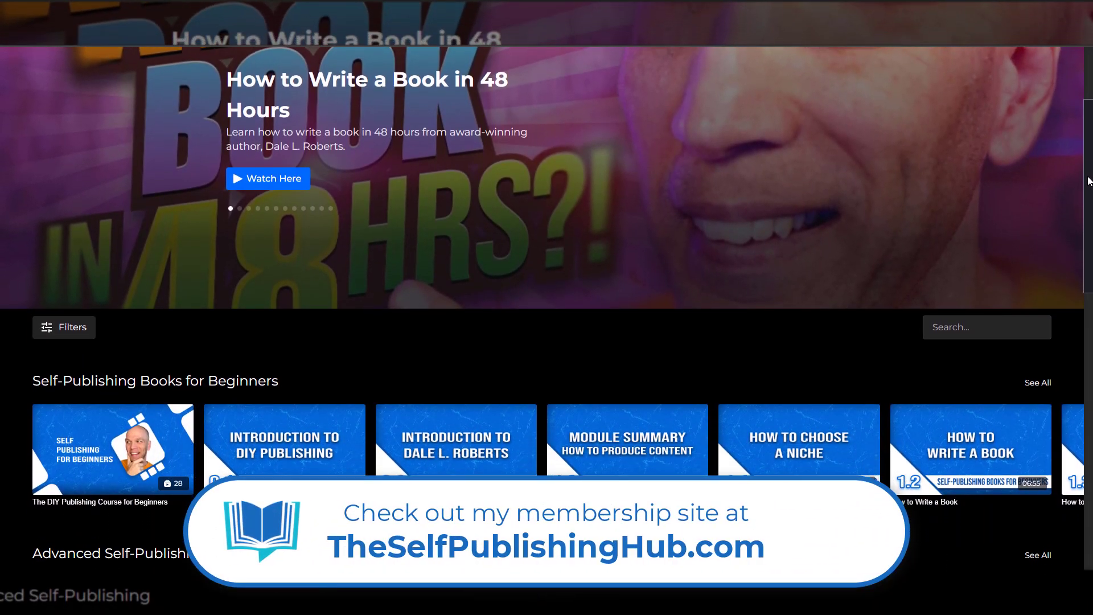
# Scroll through example Uscreen member sites such as Find What Feels Good and Art for Kids Hub
pyautogui.moveTo(1087, 181); pyautogui.dragTo(1087, 201)
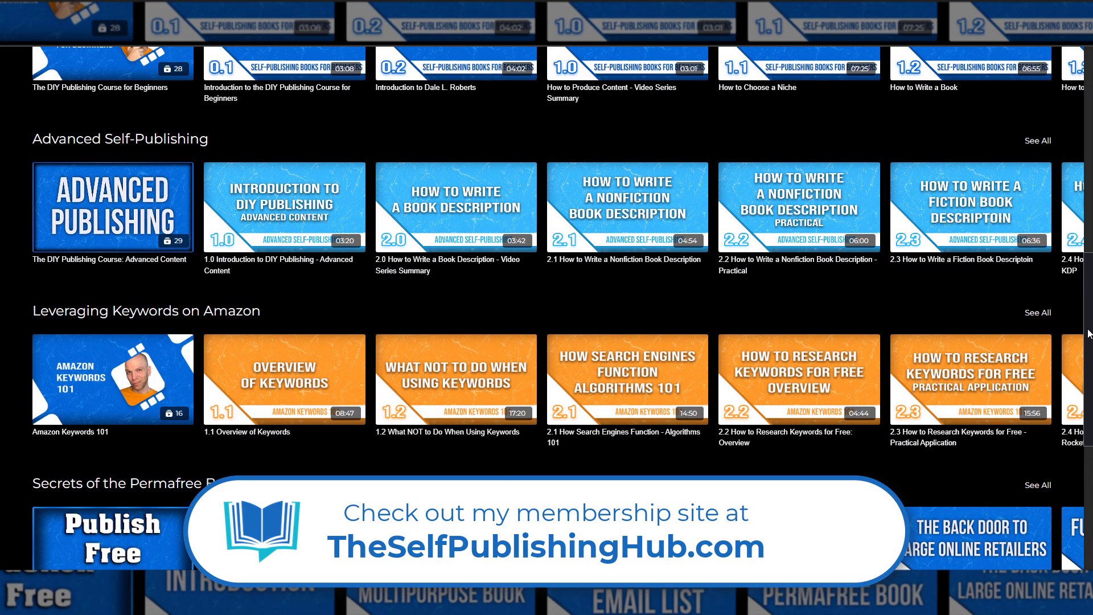
pyautogui.moveTo(1087, 333); pyautogui.dragTo(1088, 475)
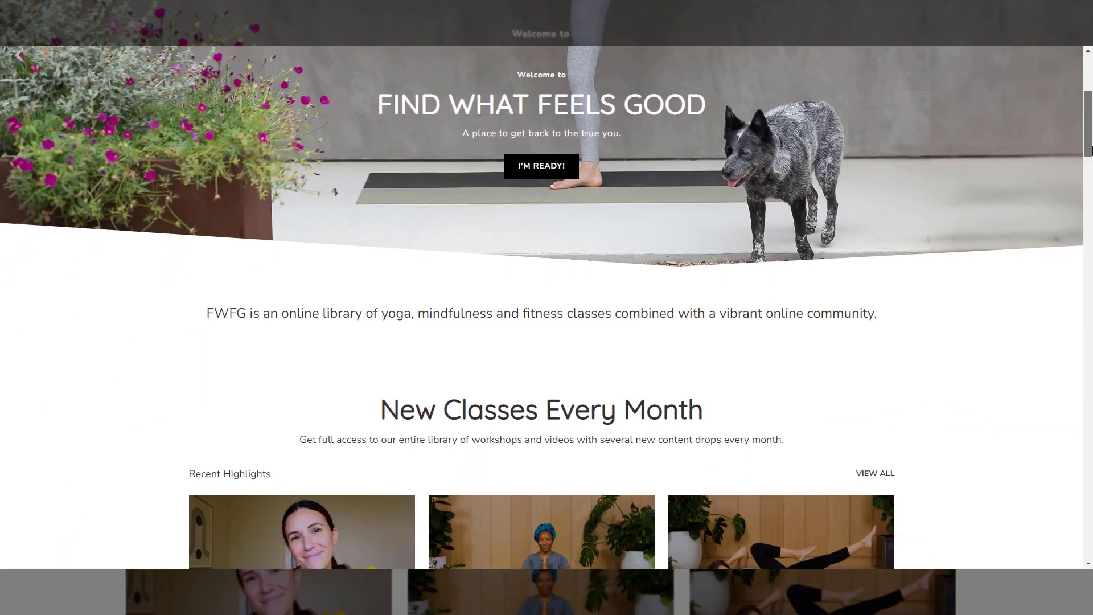
pyautogui.moveTo(1087, 151); pyautogui.dragTo(1088, 273)
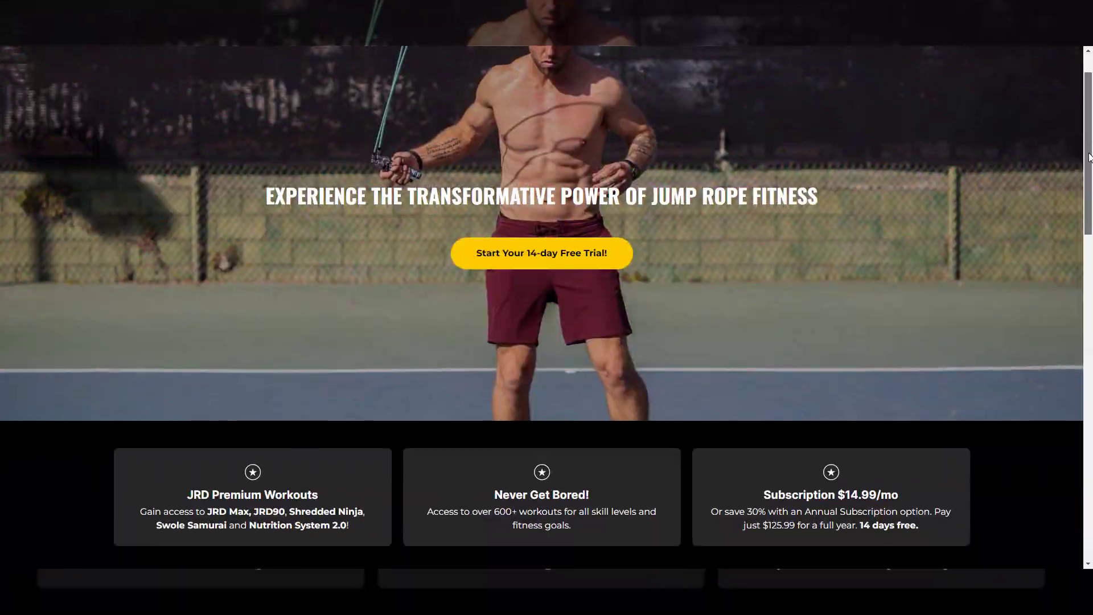
pyautogui.moveTo(1090, 169); pyautogui.dragTo(1090, 196)
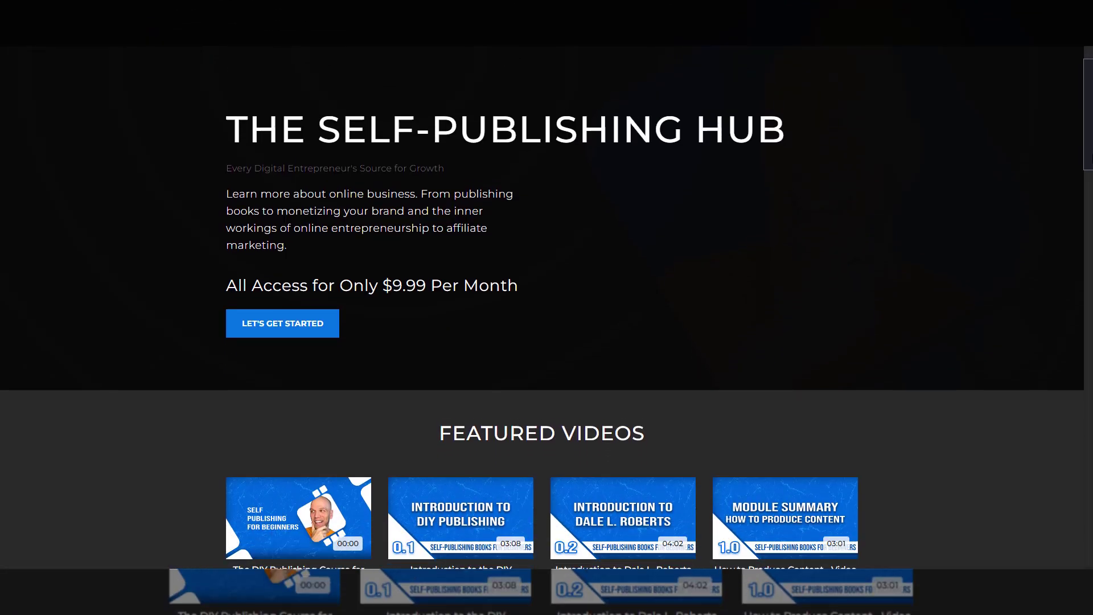
pyautogui.scroll(-1, 547, 308)
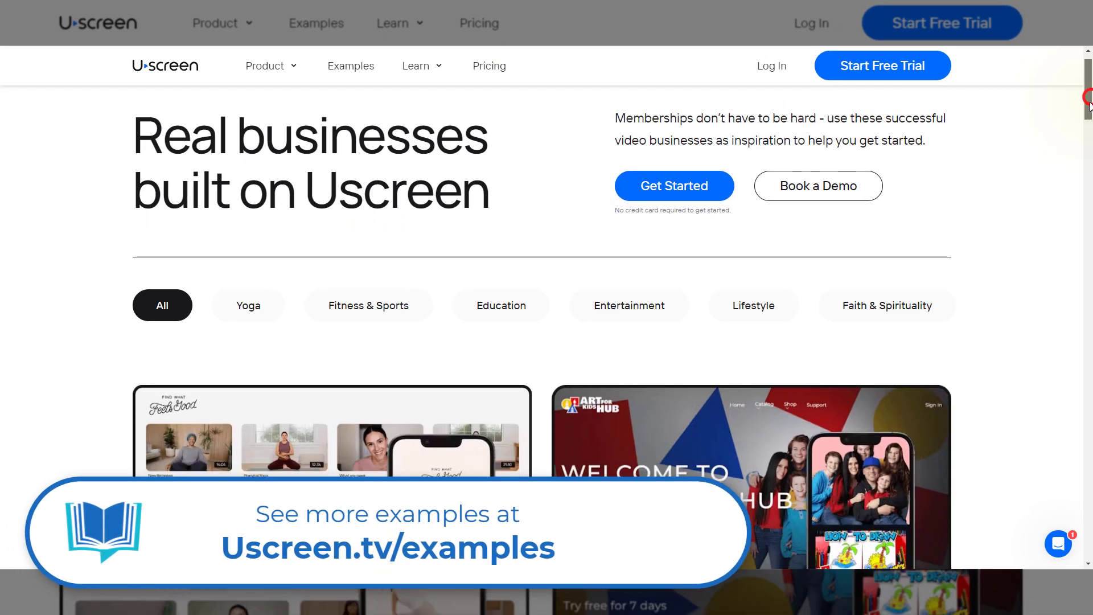
pyautogui.moveTo(1090, 103); pyautogui.dragTo(1080, 120)
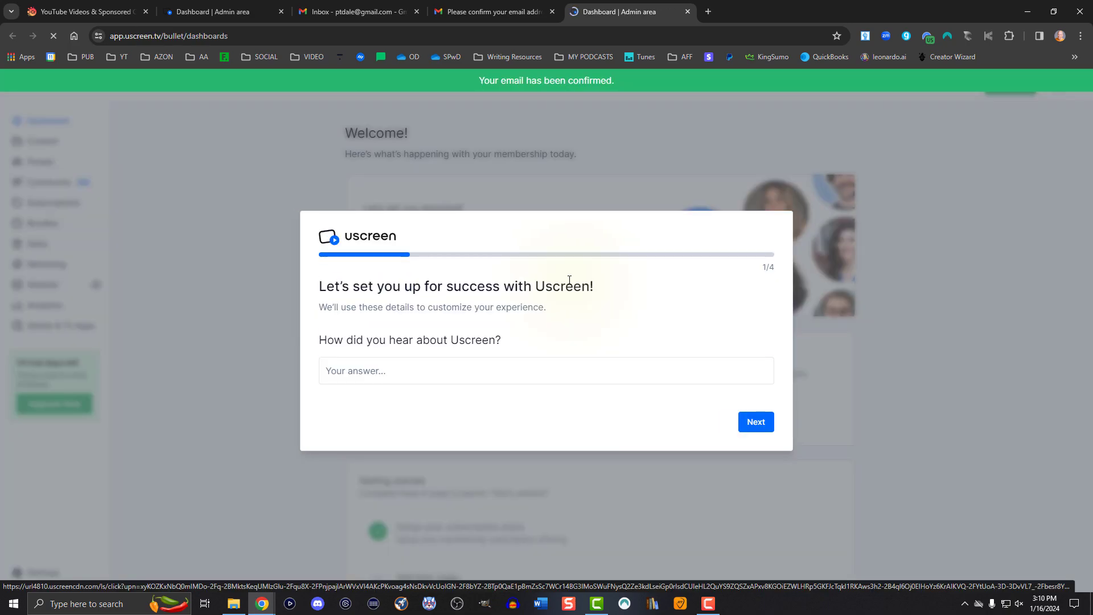
# Close the extra tabs and answer how you heard about Uscreen
pyautogui.click(281, 12)
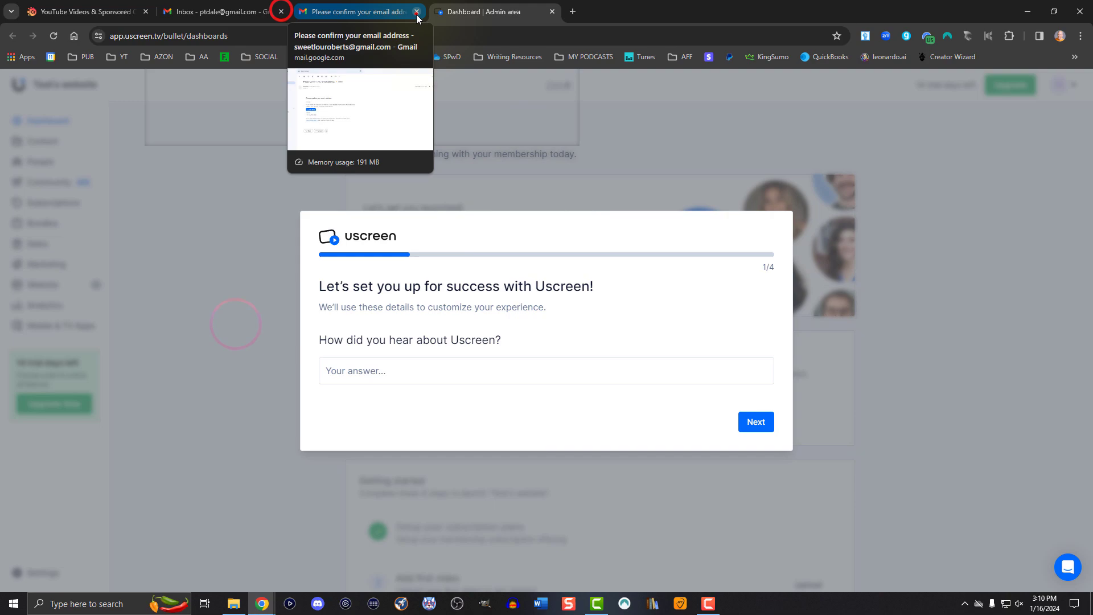
pyautogui.click(416, 11)
pyautogui.click(476, 371)
pyautogui.write('Da')
pyautogui.click(755, 422)
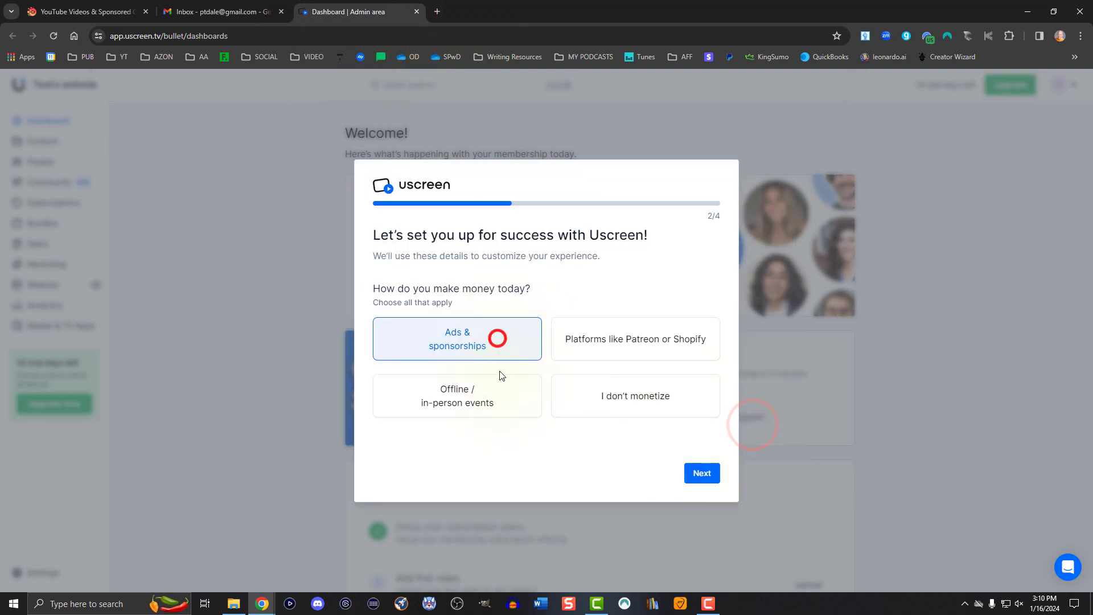
# Tick offline in-person events and platforms like Patreon or Shopify as revenue sources
pyautogui.click(502, 388)
pyautogui.click(629, 334)
pyautogui.click(702, 473)
# Choose video membership and mobile and TV apps as future goals
pyautogui.click(692, 464)
pyautogui.click(480, 358)
pyautogui.click(546, 348)
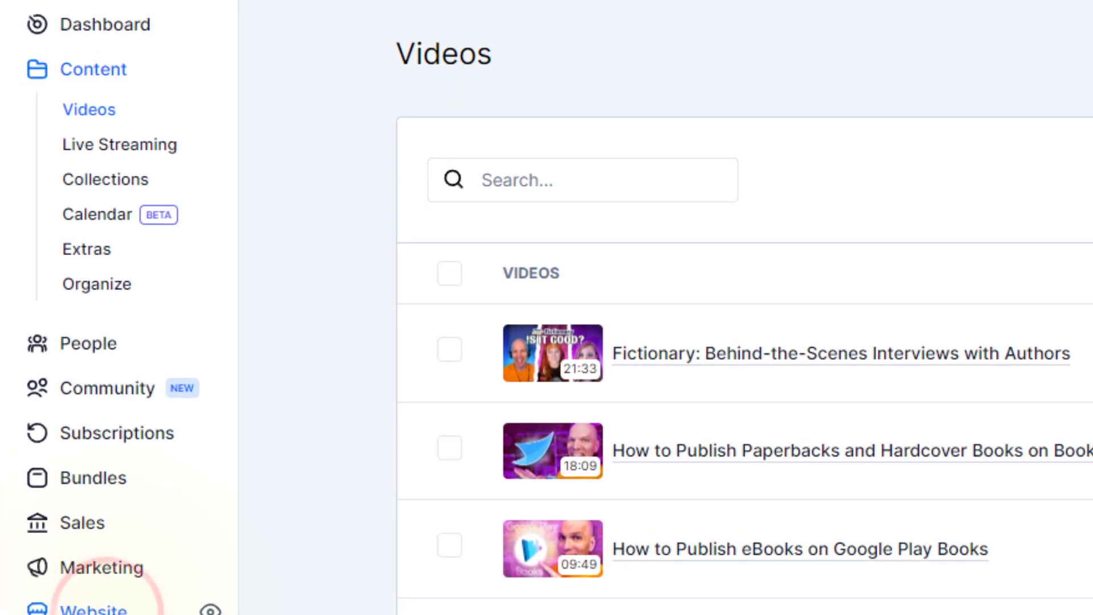
# Open Website themes and preview the Glow theme from the Themes Library
pyautogui.click(52, 416)
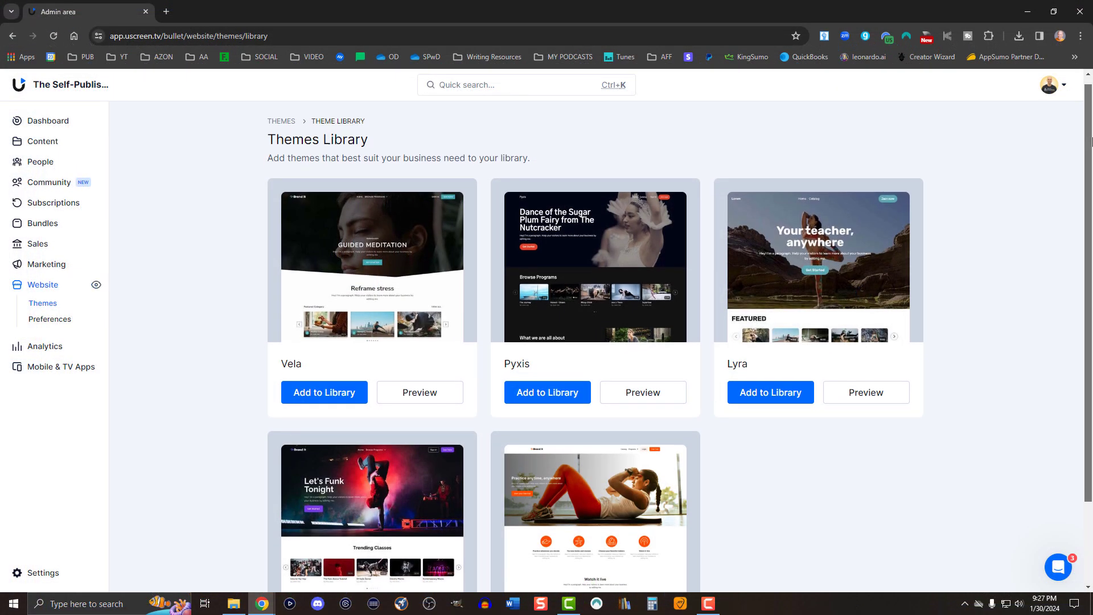
pyautogui.scroll(-2, 595, 342)
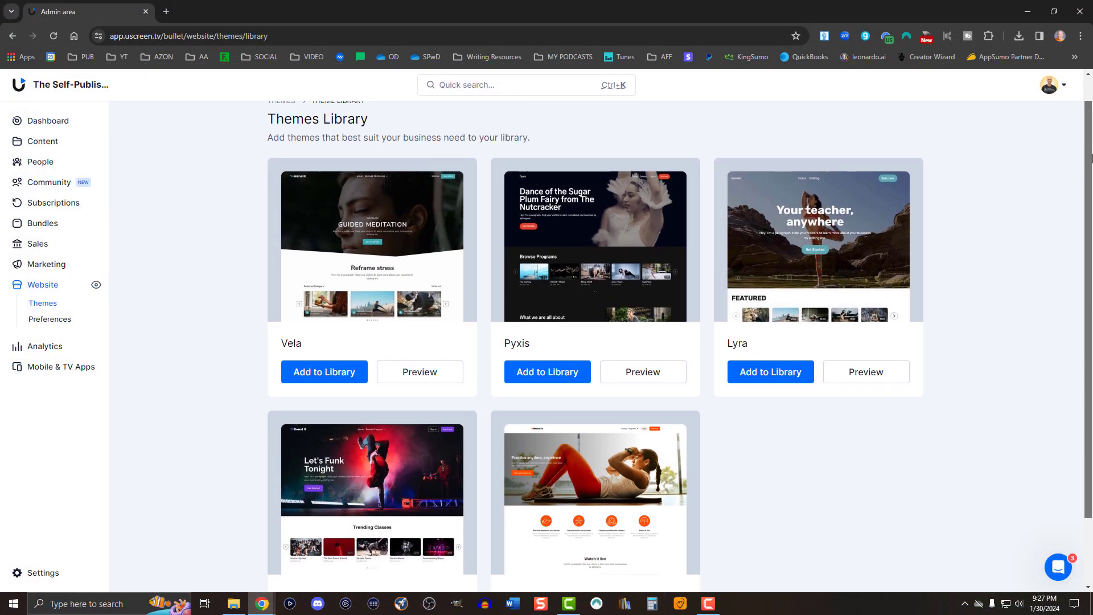
pyautogui.scroll(-3, 955, 297)
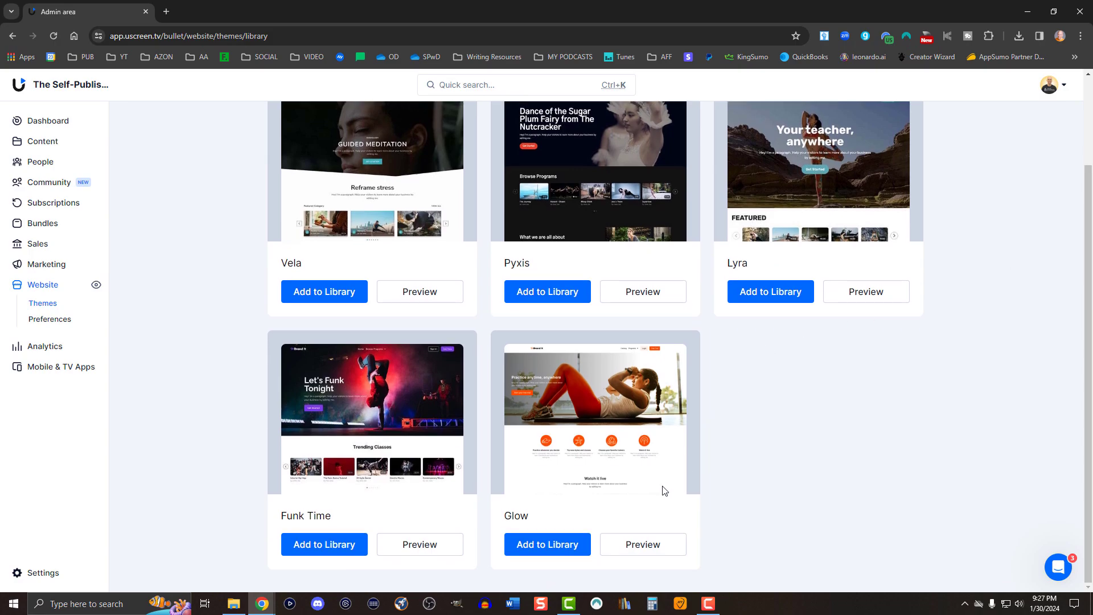
pyautogui.click(622, 555)
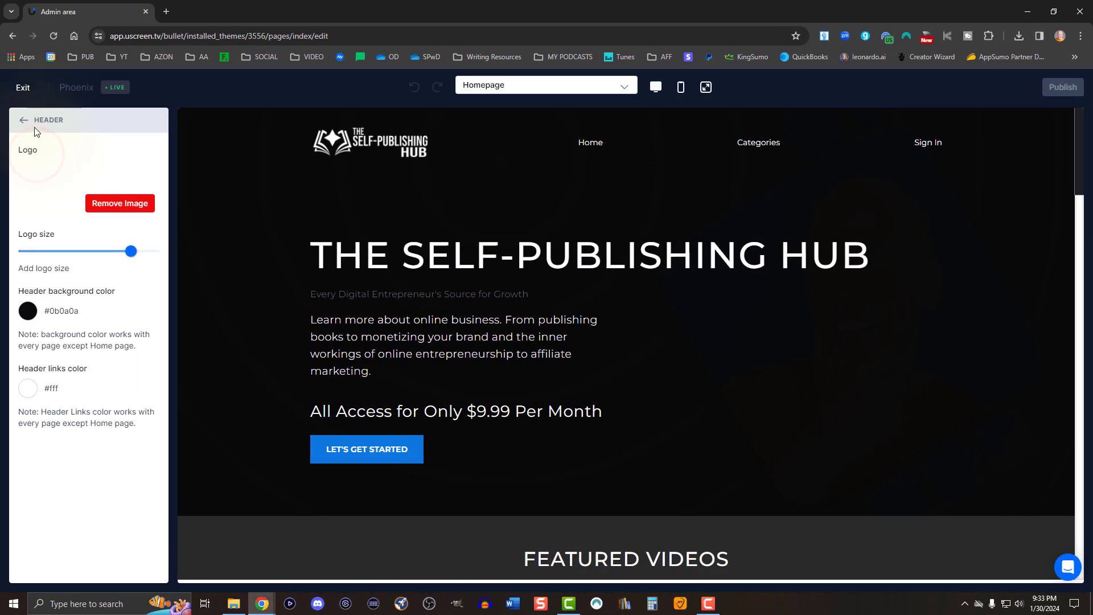
# Review the Main Banner and Categories section settings in the Phoenix homepage editor
pyautogui.click(23, 122)
pyautogui.click(49, 176)
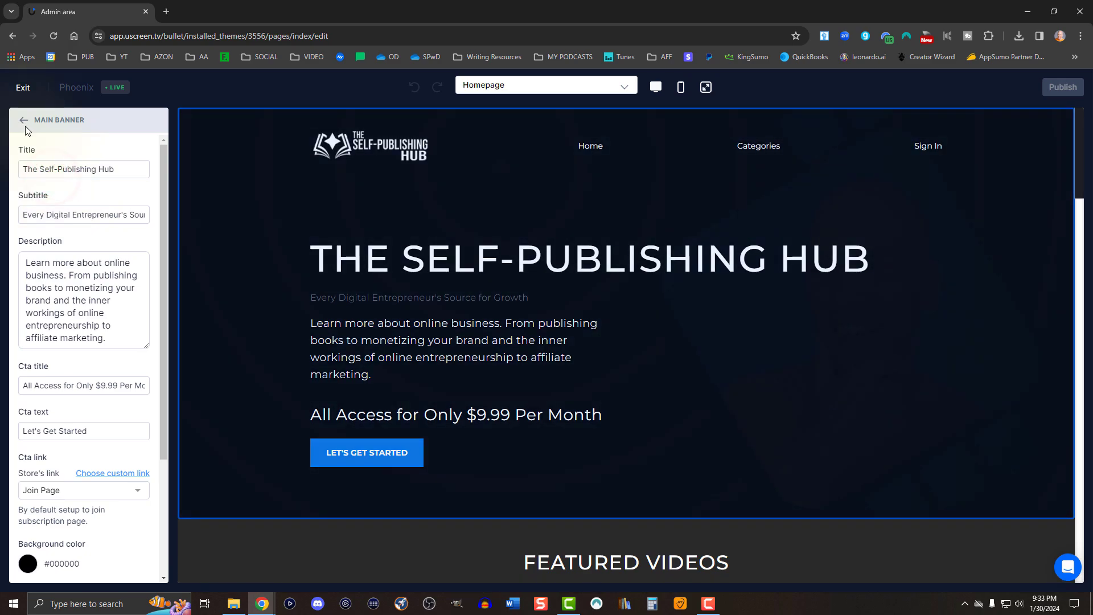
pyautogui.click(23, 122)
pyautogui.click(57, 217)
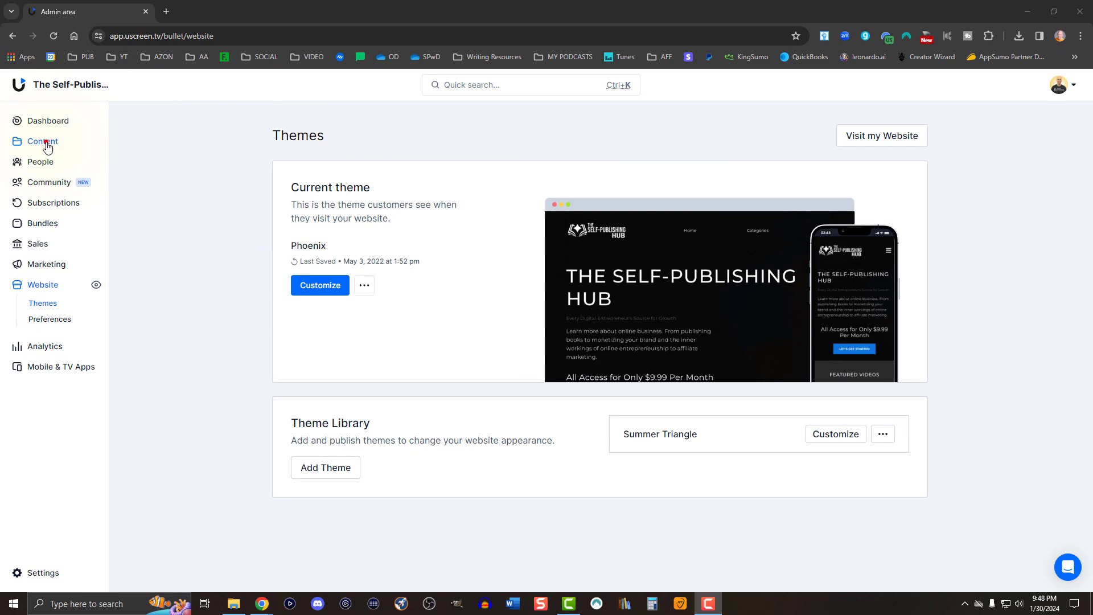
# Upload new video files from the computer through the Videos list
pyautogui.click(46, 143)
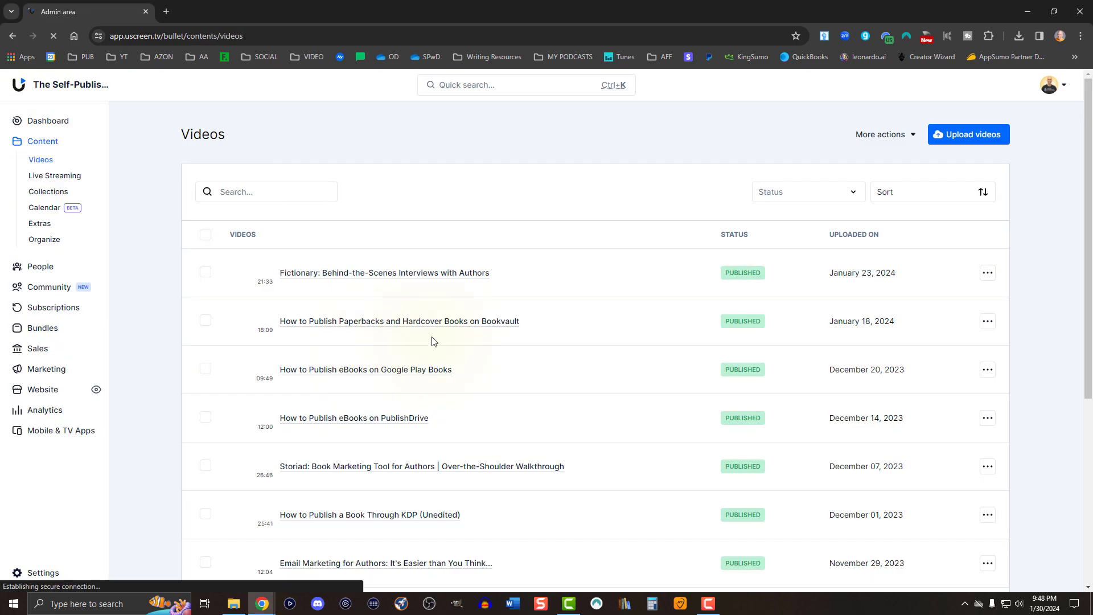
pyautogui.click(940, 142)
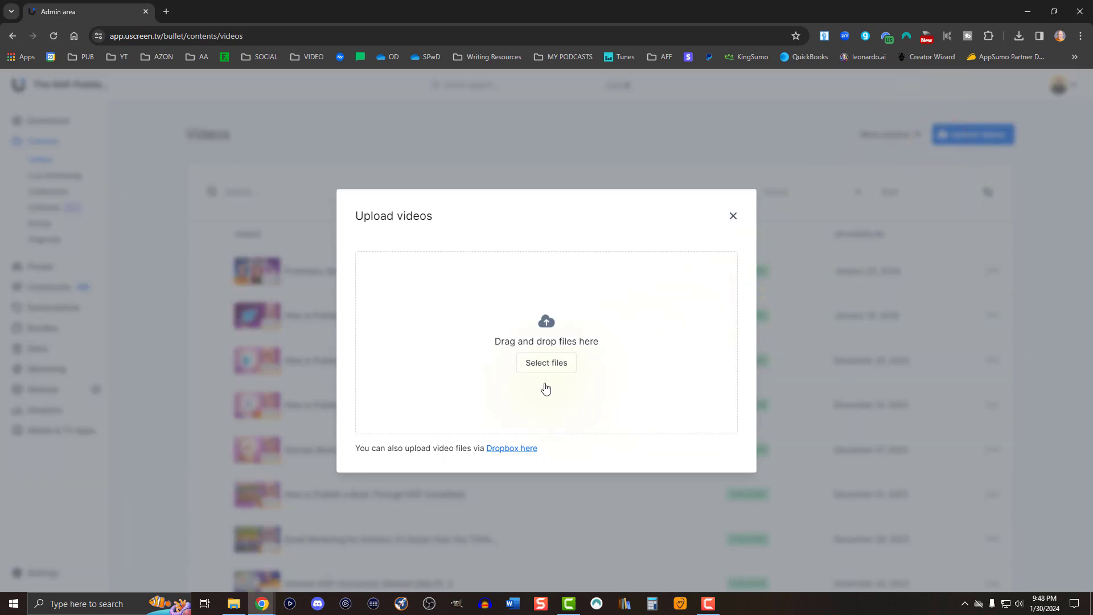
pyautogui.click(538, 371)
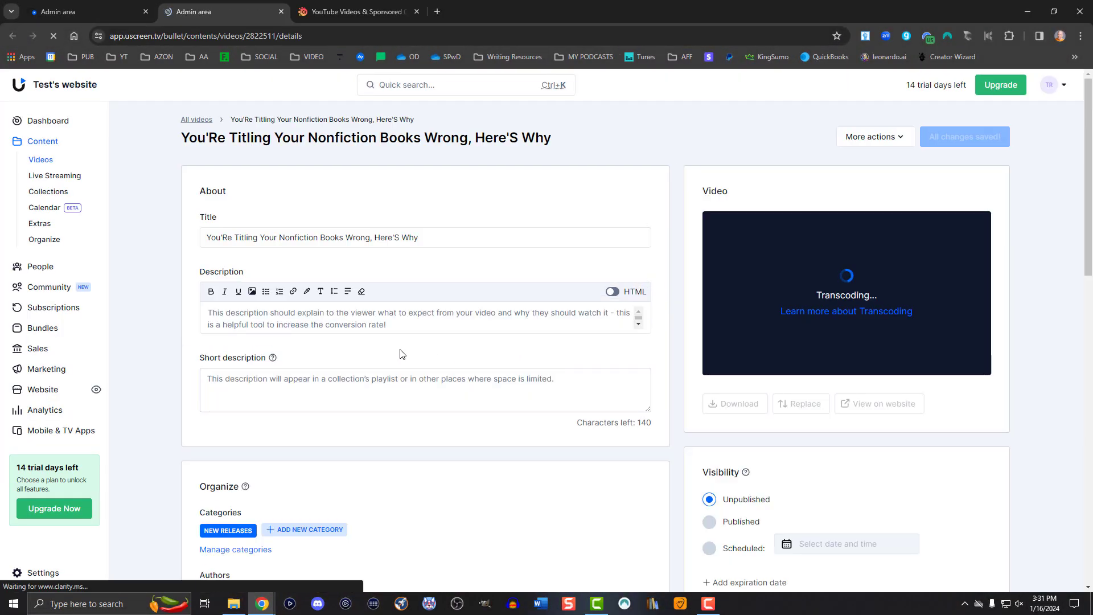
# Write the video description, check its author, upload a custom thumbnail and add a tag
pyautogui.click(271, 320)
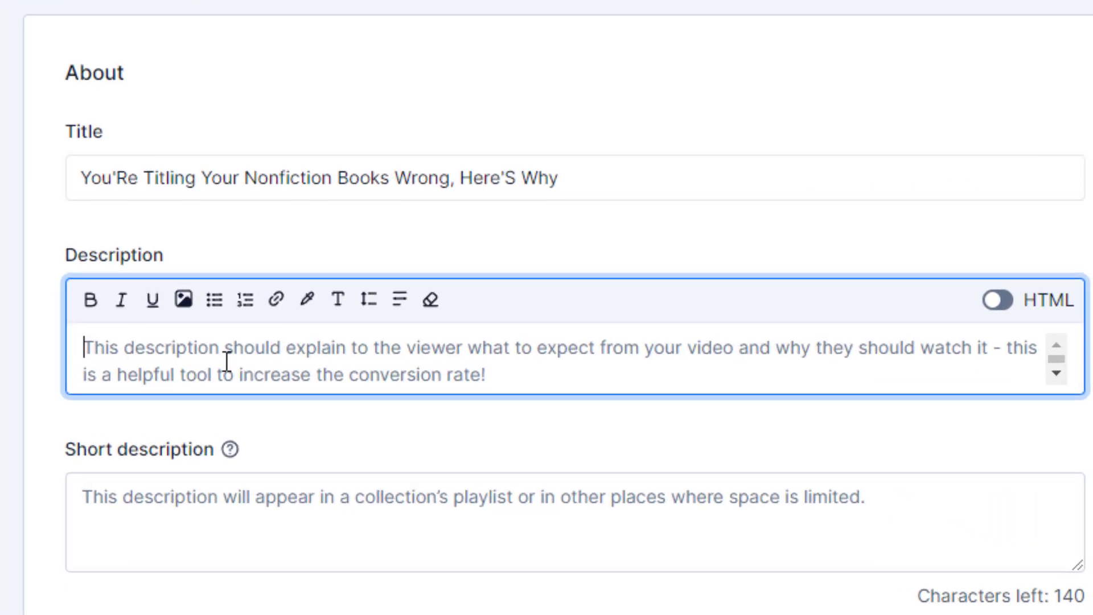
pyautogui.write('Enter descriotion here.')
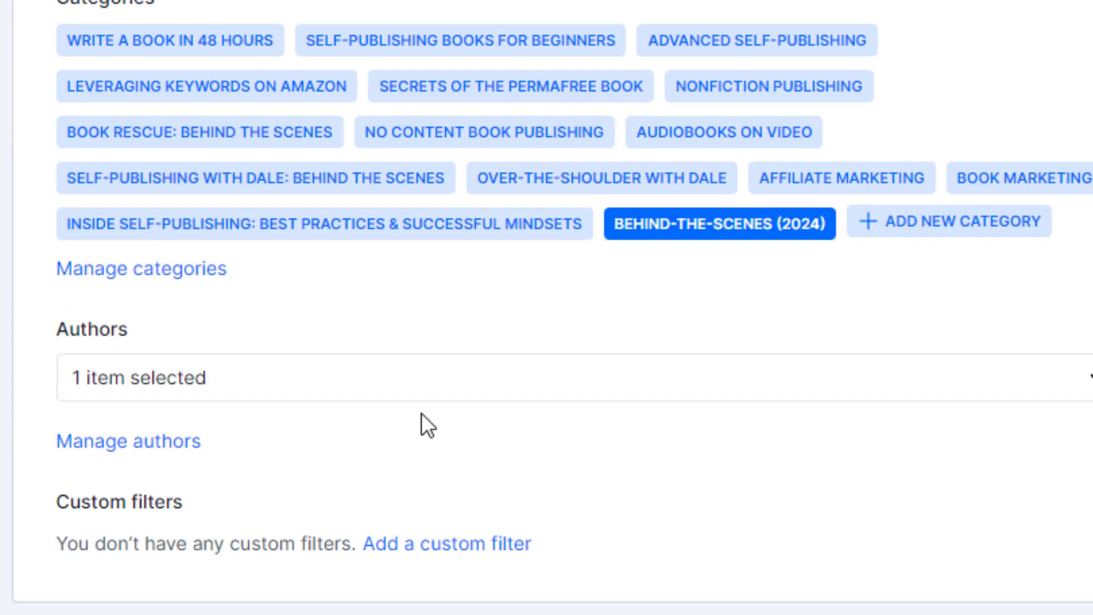
pyautogui.click(383, 516)
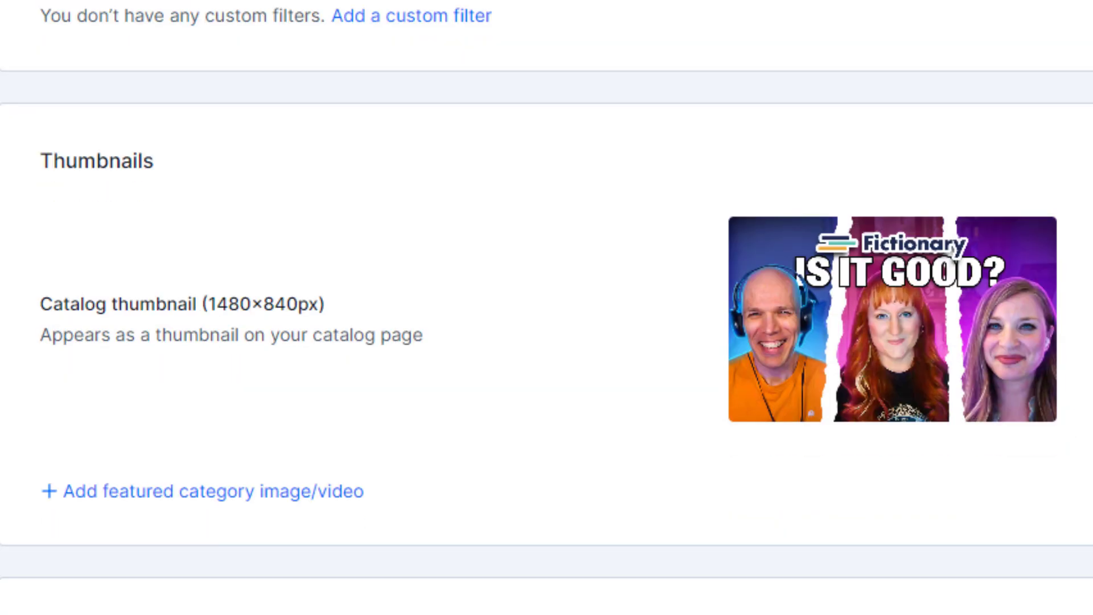
pyautogui.click(883, 326)
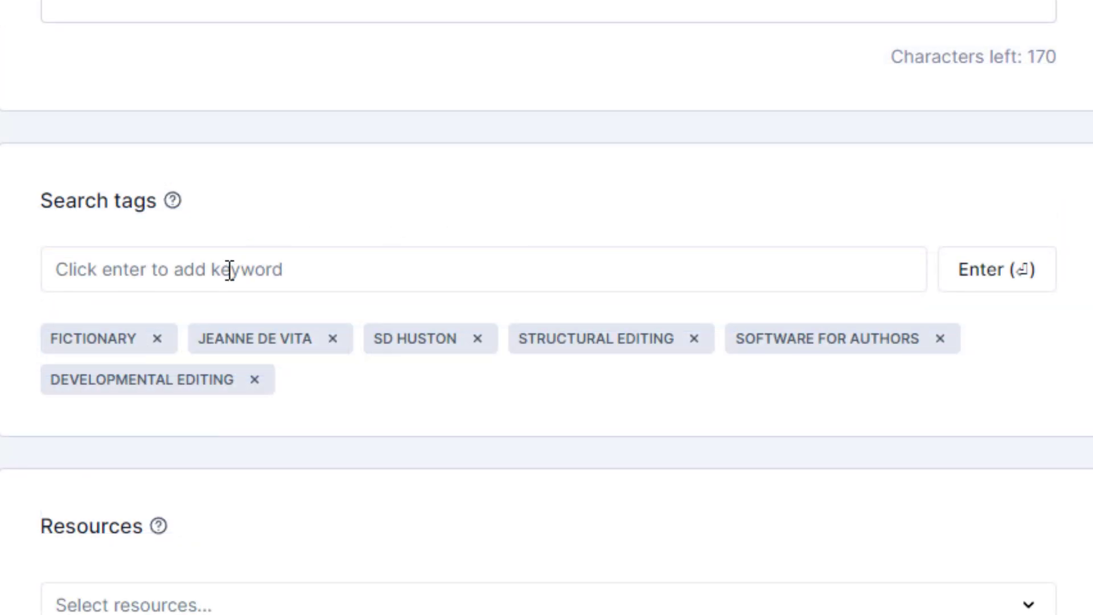
pyautogui.click(229, 269)
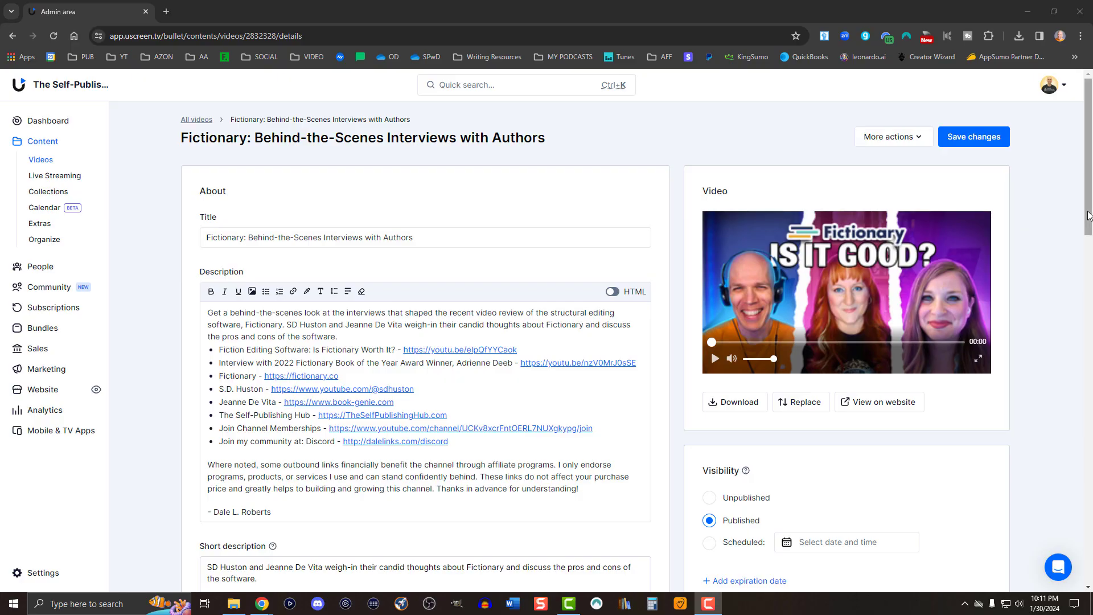
# Review which subscription plans include the Fictionary video
pyautogui.scroll(-3, 1082, 285)
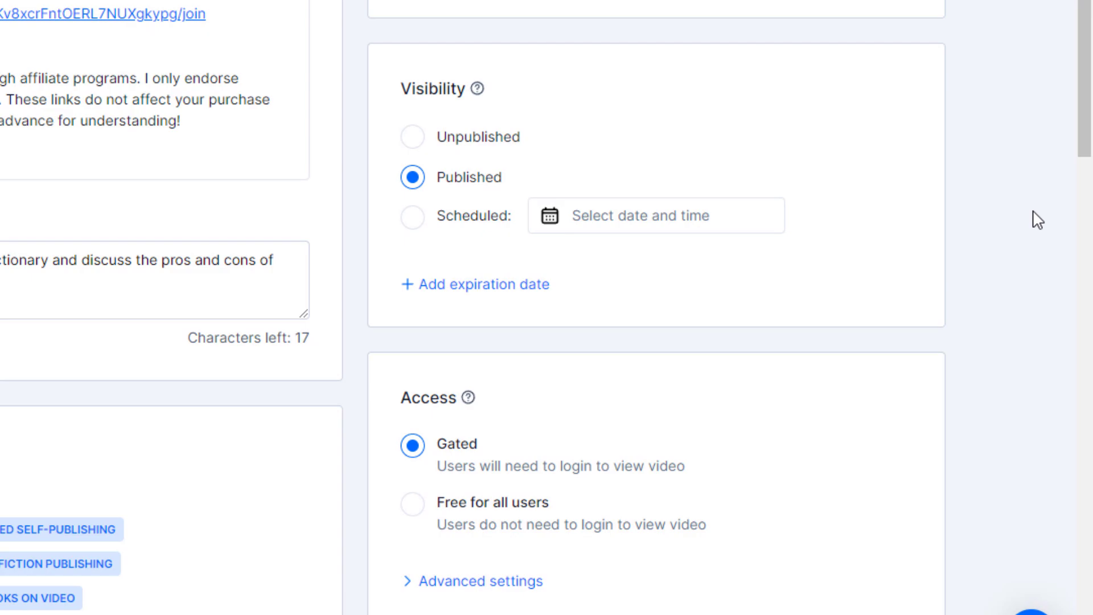
pyautogui.moveTo(1084, 131); pyautogui.dragTo(1081, 214)
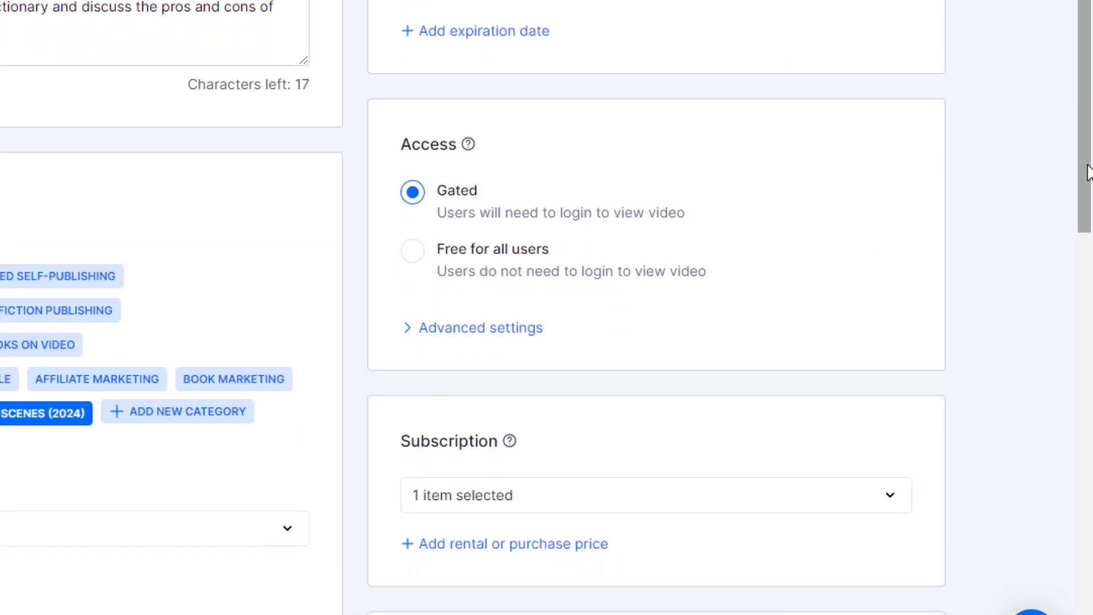
pyautogui.moveTo(1087, 171); pyautogui.dragTo(932, 251)
pyautogui.click(666, 250)
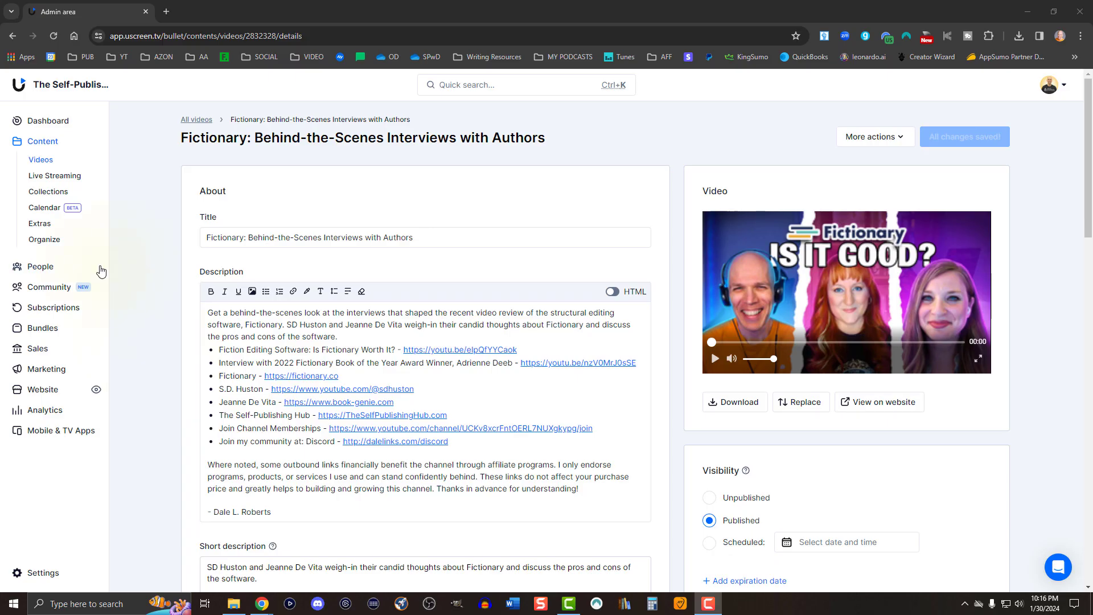
# Create a new category named 'Name it here' and lower its catalog position toward 11
pyautogui.click(32, 246)
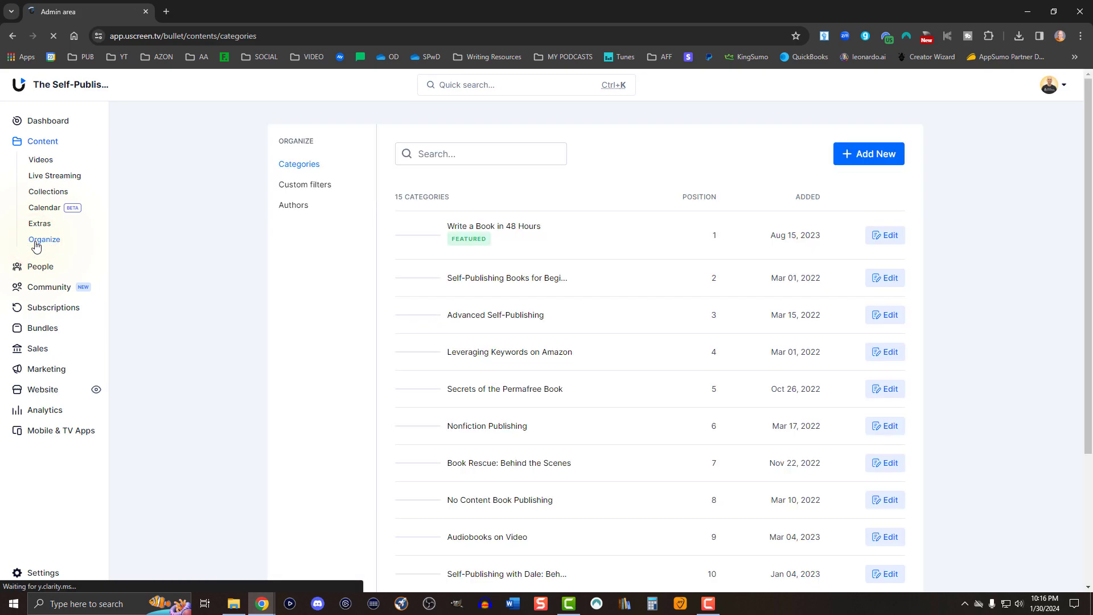
pyautogui.click(846, 155)
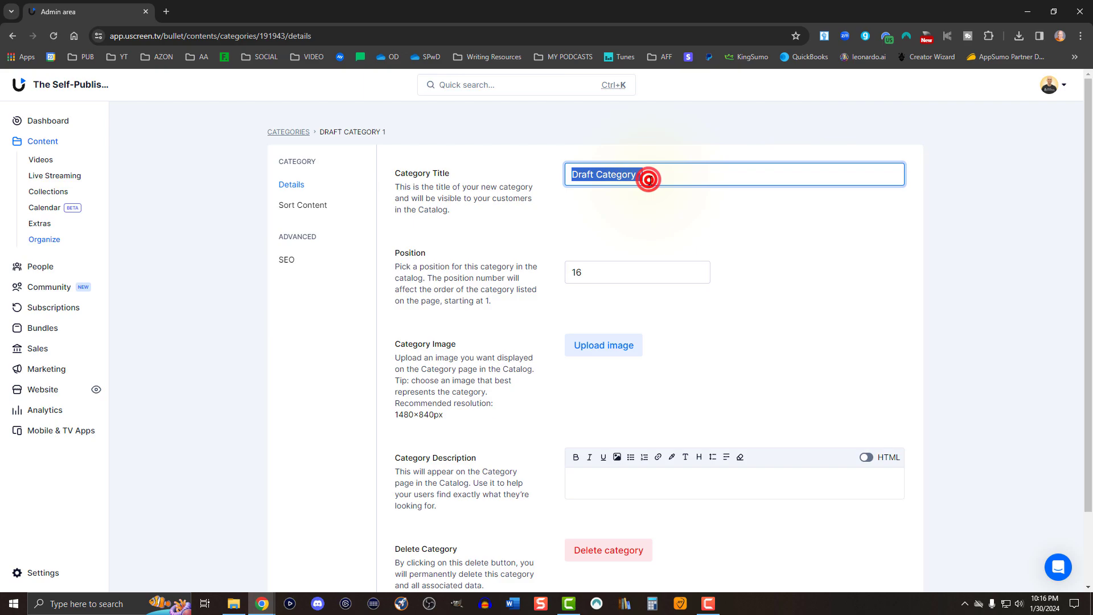
pyautogui.write('Name it her')
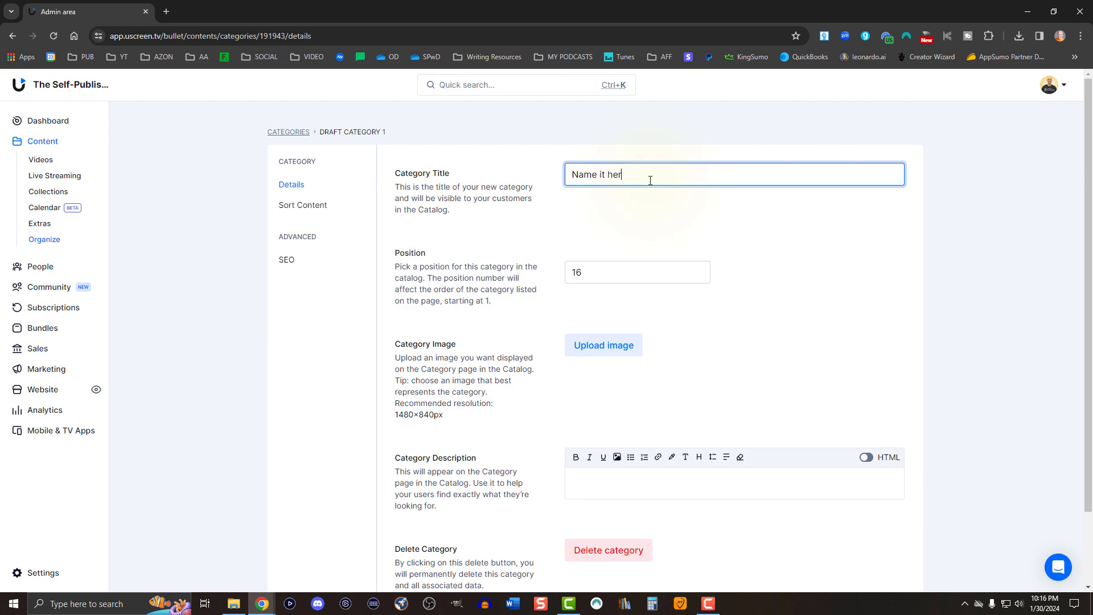
pyautogui.write('e')
pyautogui.click(623, 270)
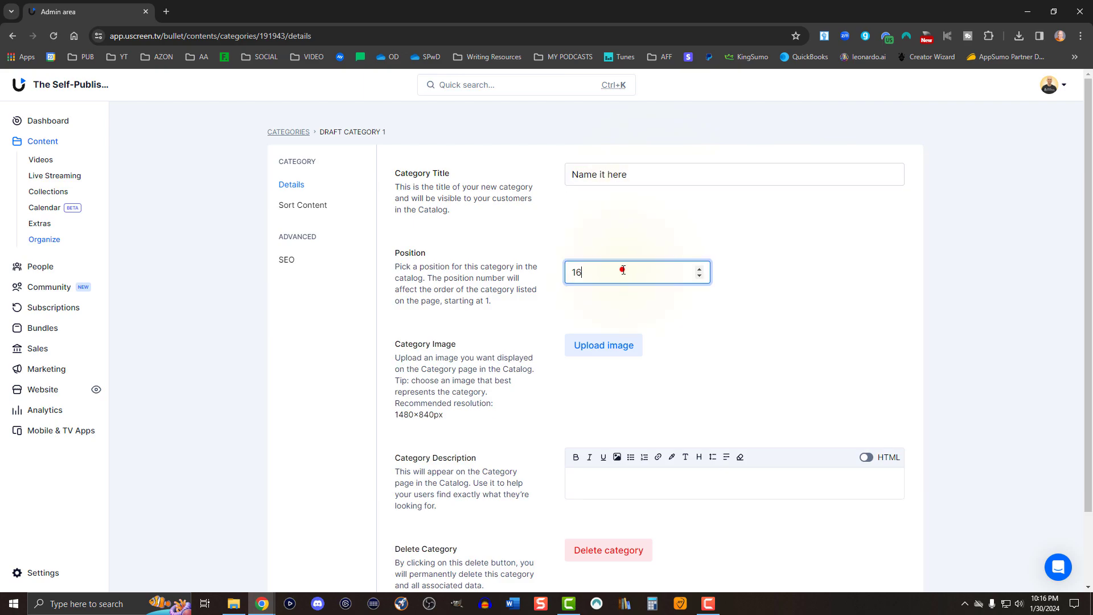
pyautogui.click(699, 276)
pyautogui.click(699, 276)
pyautogui.click(699, 276)
pyautogui.click(699, 276)
pyautogui.click(699, 276)
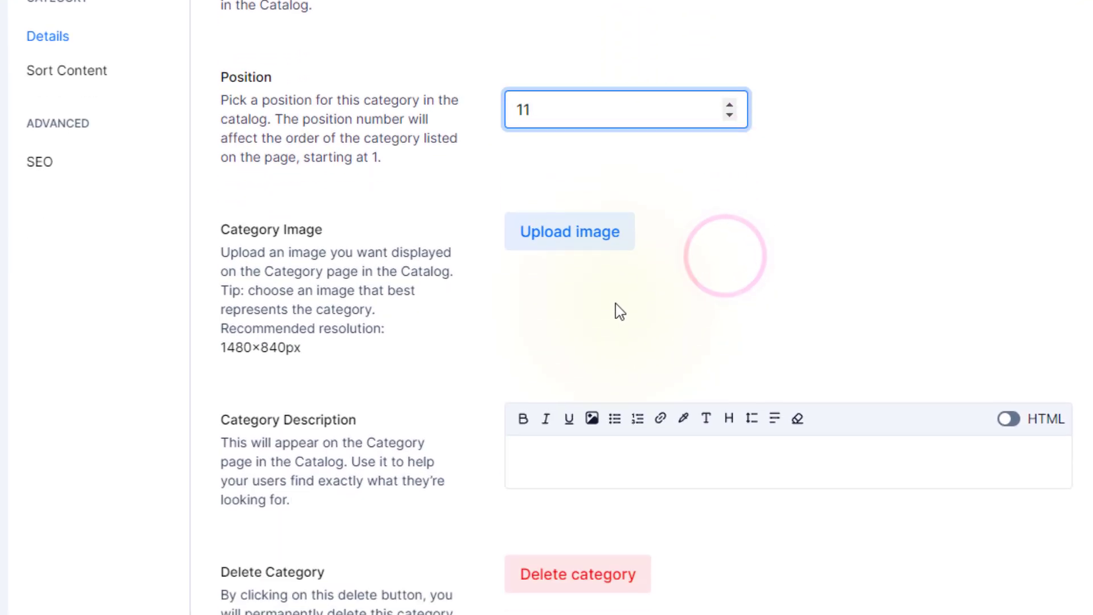
# Try uploading a category image, then view the Content watch-time analytics report
pyautogui.click(566, 249)
pyautogui.click(459, 372)
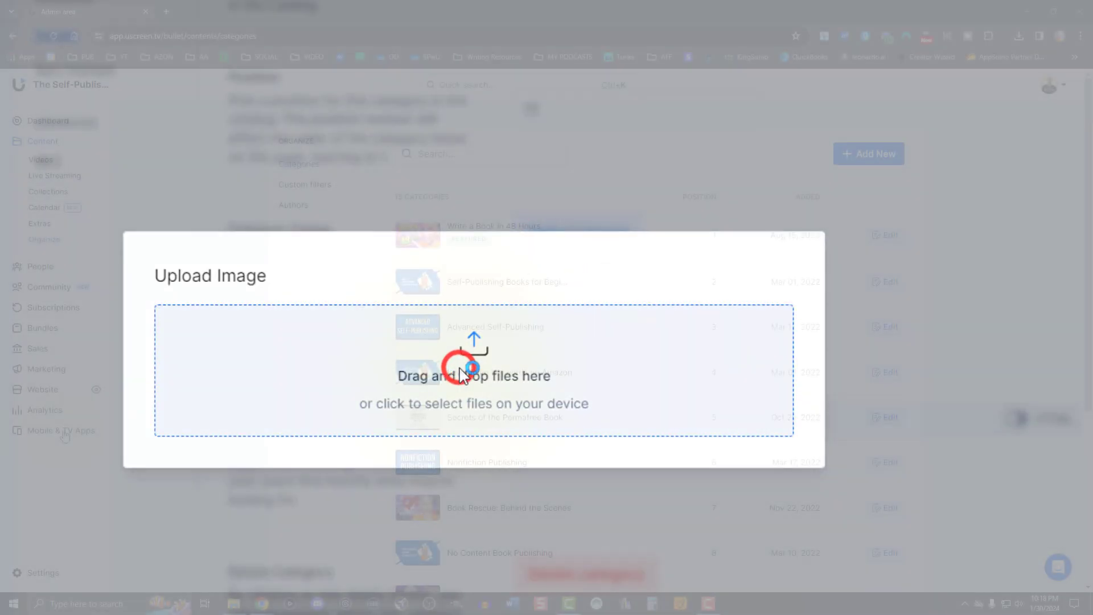
pyautogui.click(50, 416)
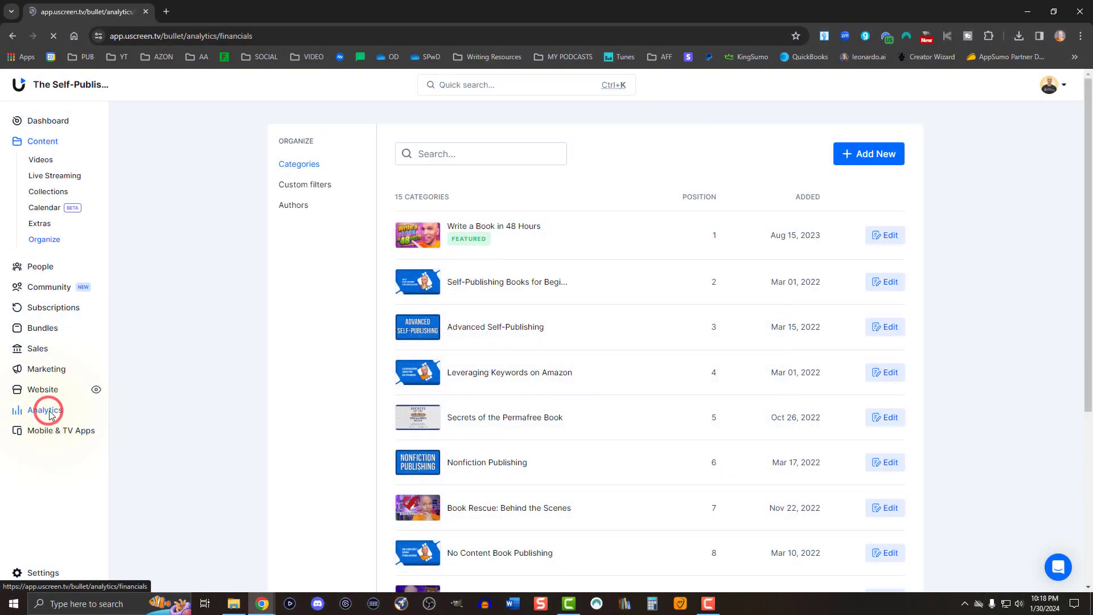
pyautogui.click(66, 359)
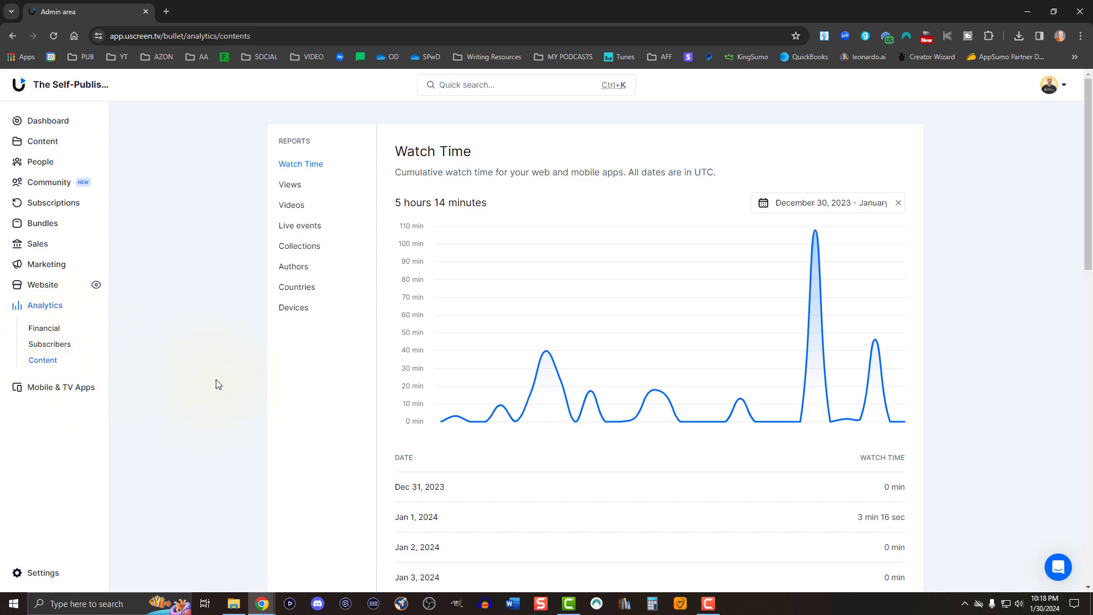
# Scroll the Watch Time report, then view the per-video and per-collection watch time reports
pyautogui.scroll(-1, 217, 384)
pyautogui.scroll(-1, 216, 384)
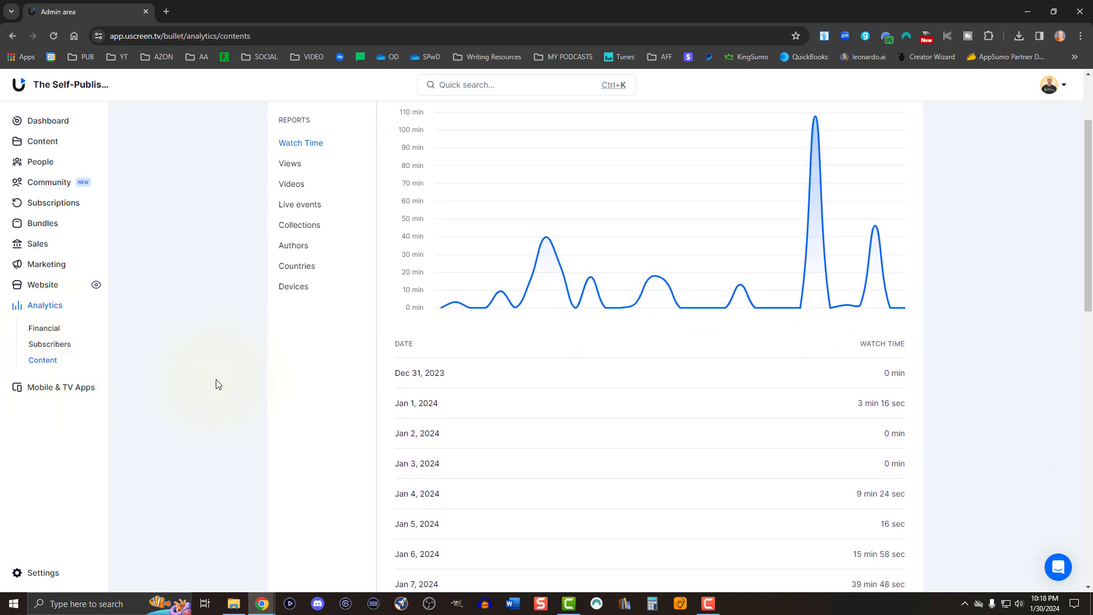
pyautogui.scroll(-2, 216, 385)
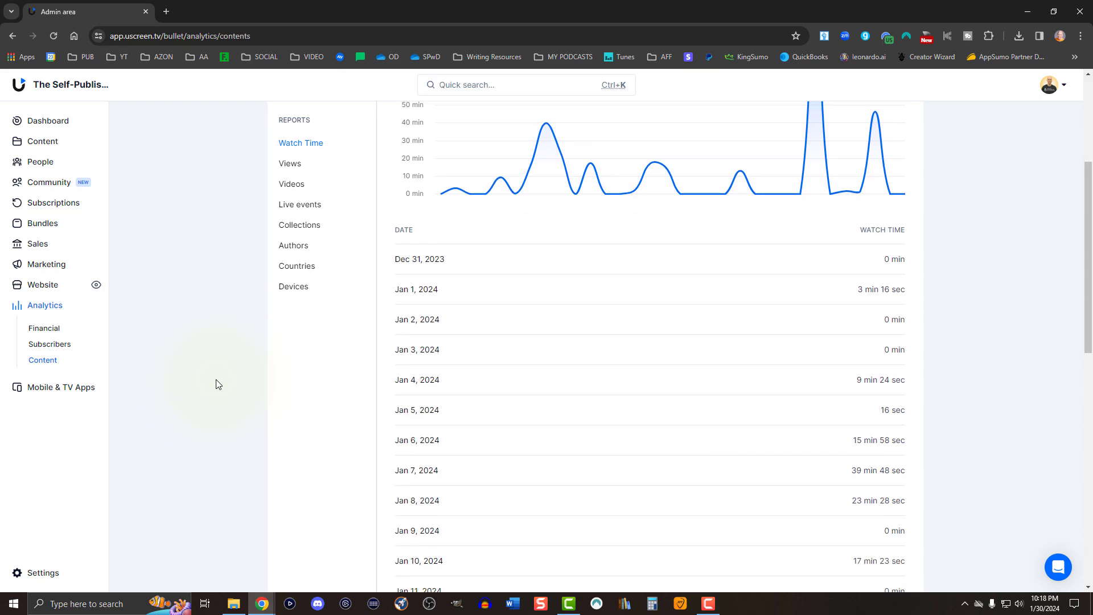
pyautogui.scroll(-1, 250, 341)
pyautogui.click(294, 190)
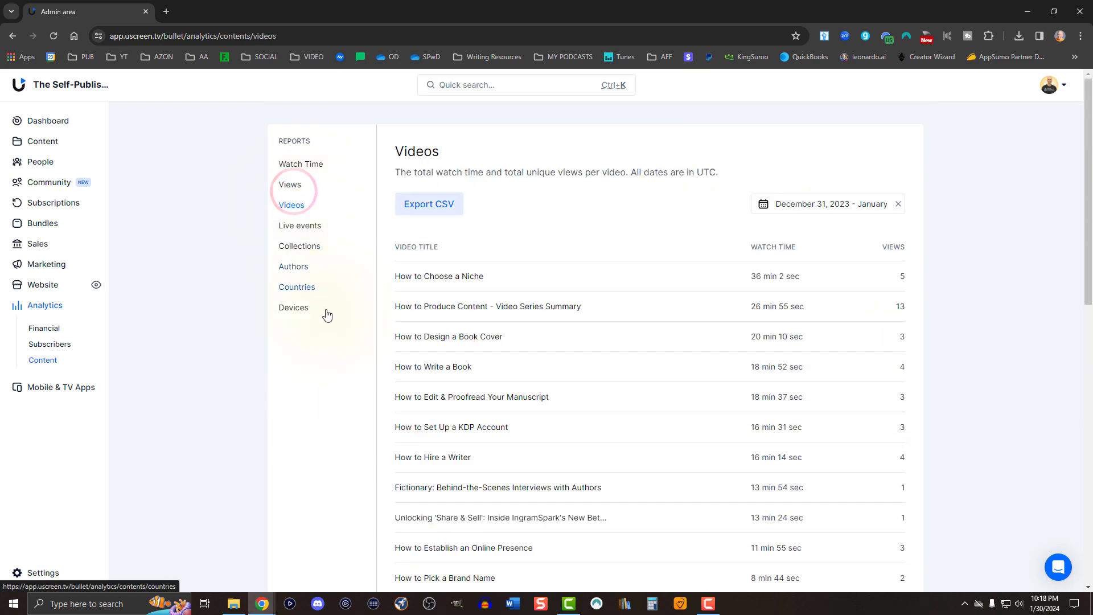
pyautogui.scroll(-1, 352, 370)
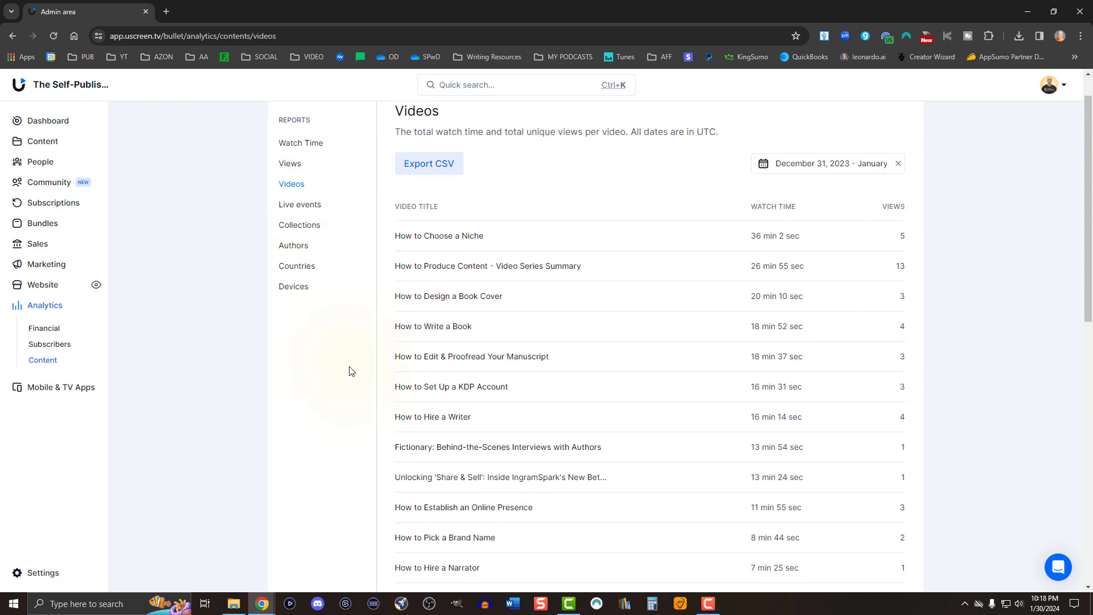
pyautogui.click(300, 227)
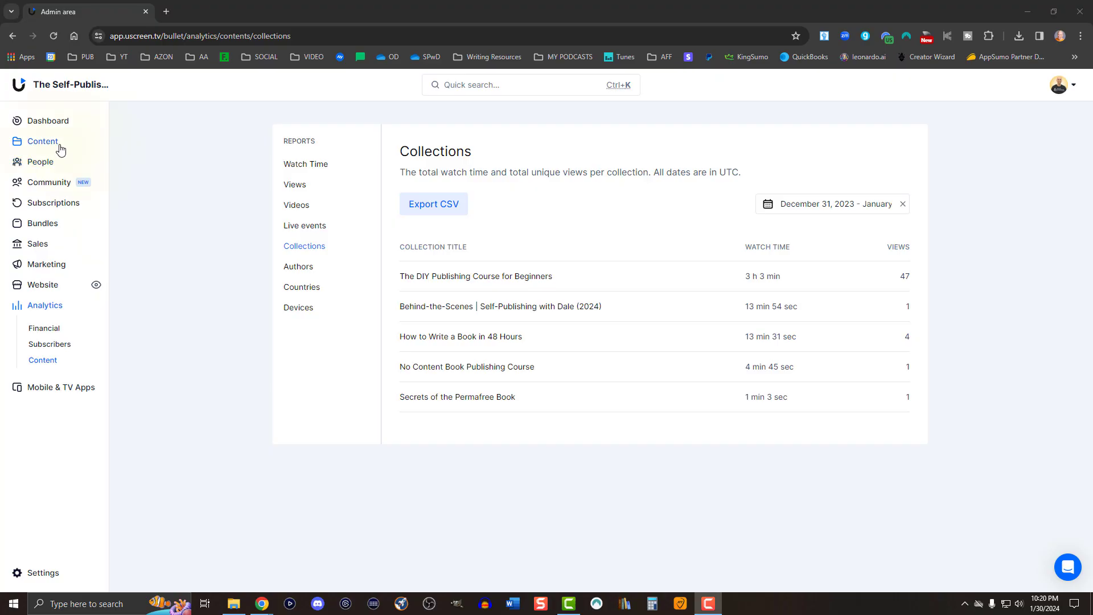
# Open the Behind-the-Scenes collection and view the Fictionary video's drip schedule
pyautogui.click(57, 143)
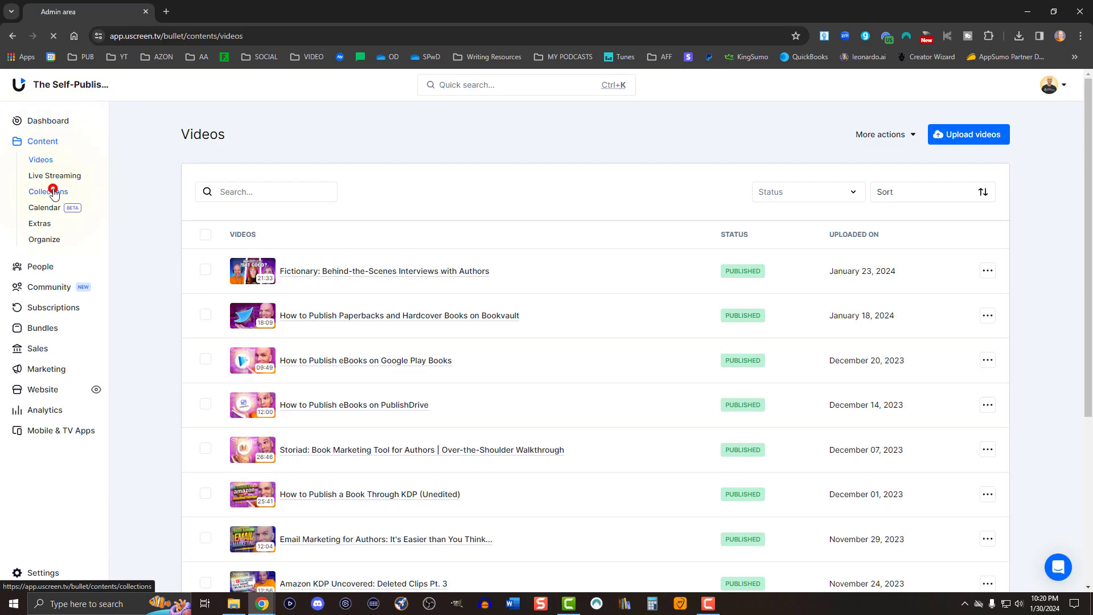
pyautogui.click(54, 192)
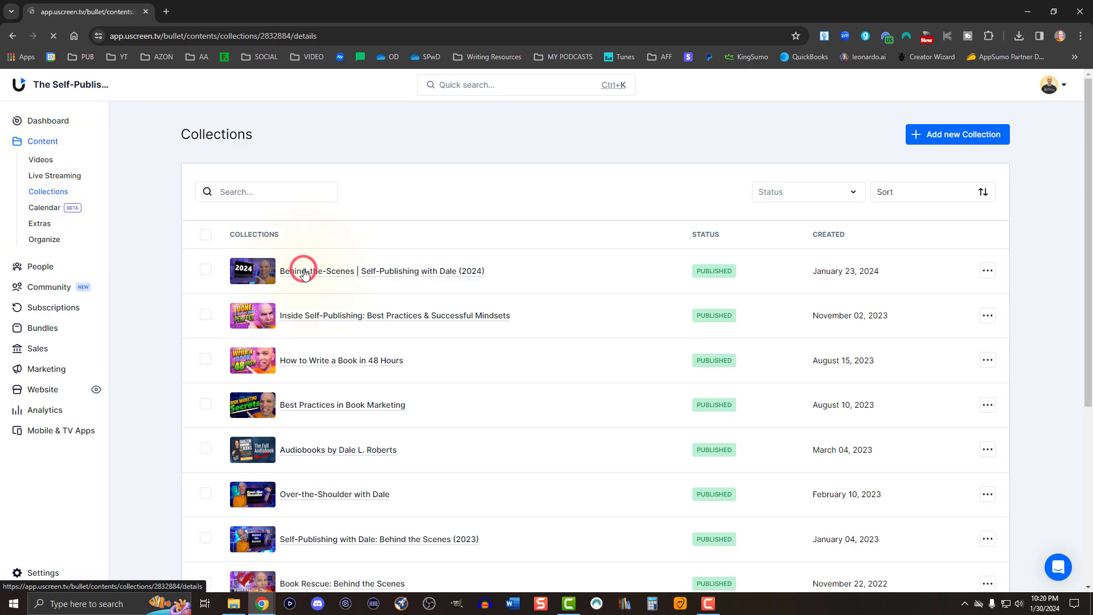
pyautogui.scroll(-5, 305, 275)
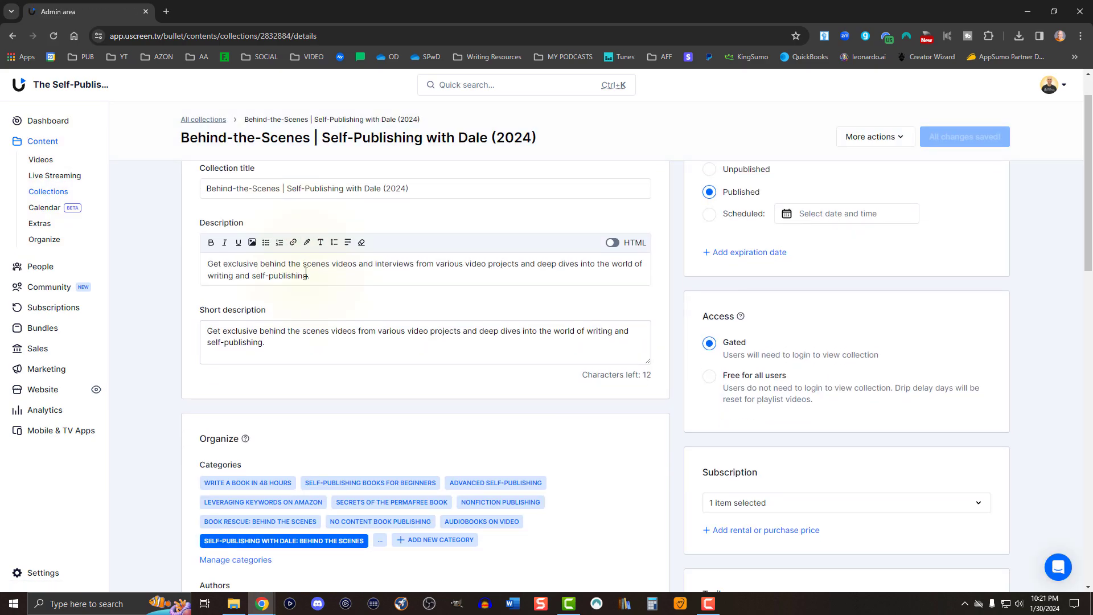
pyautogui.scroll(-4, 307, 277)
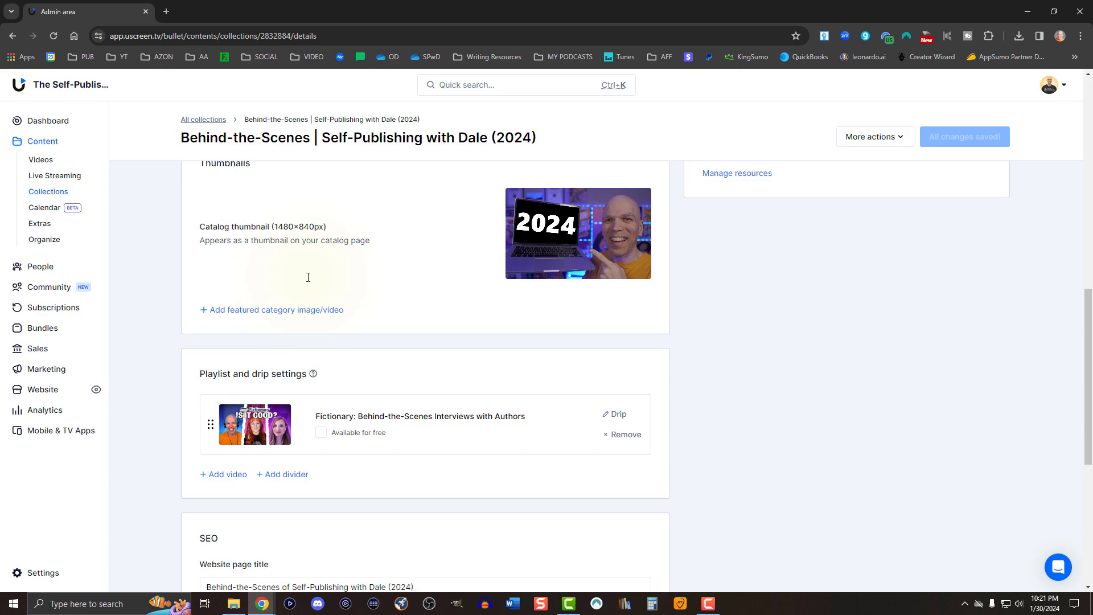
pyautogui.scroll(-2, 308, 277)
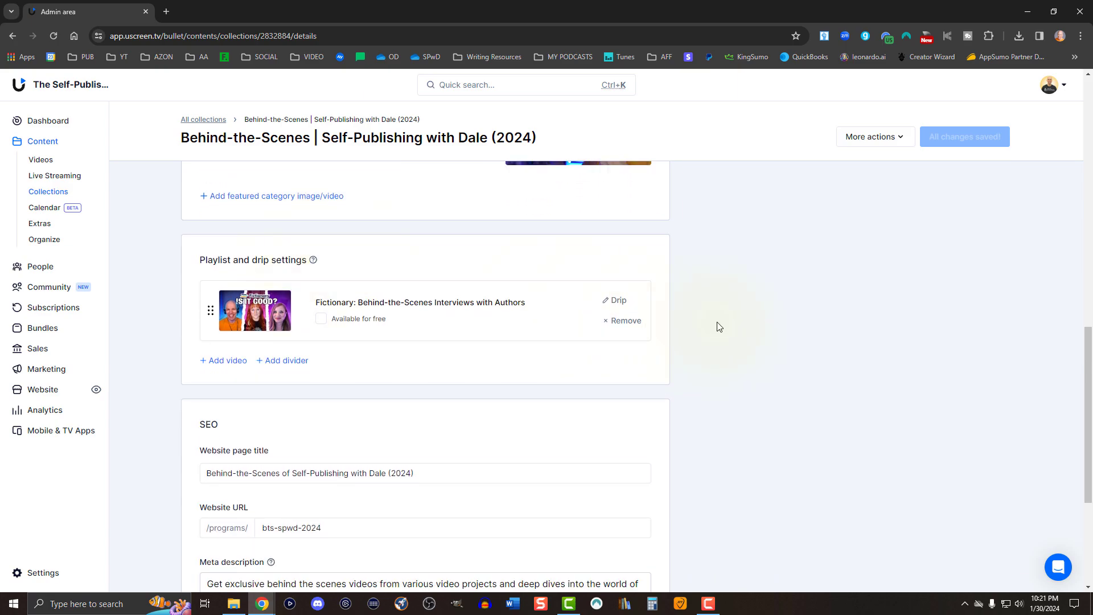
pyautogui.click(617, 300)
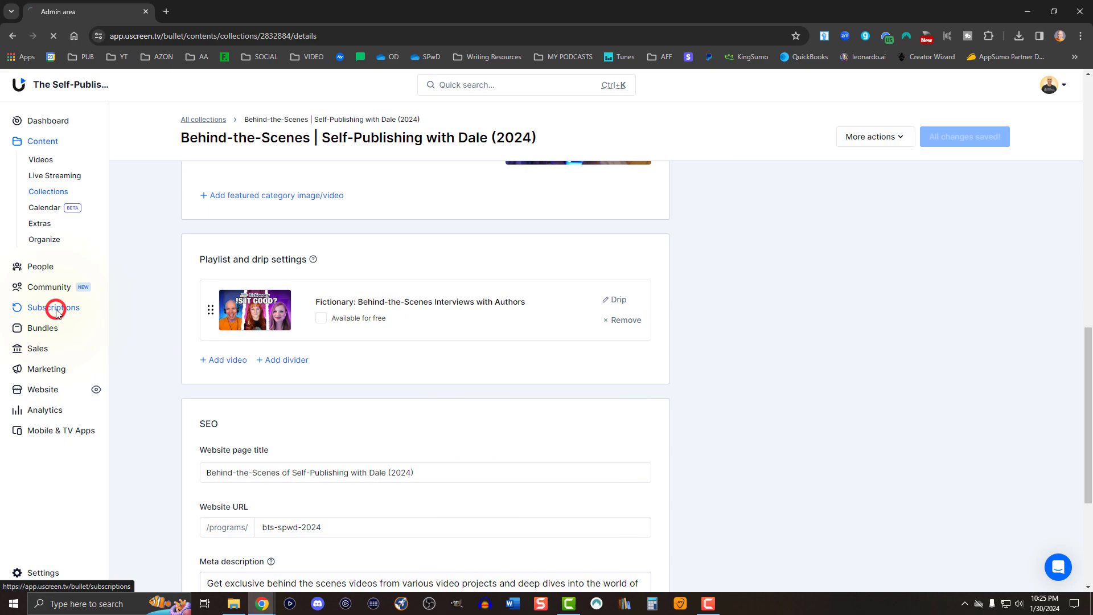
# Open the New plan form for a subscription plan
pyautogui.click(866, 136)
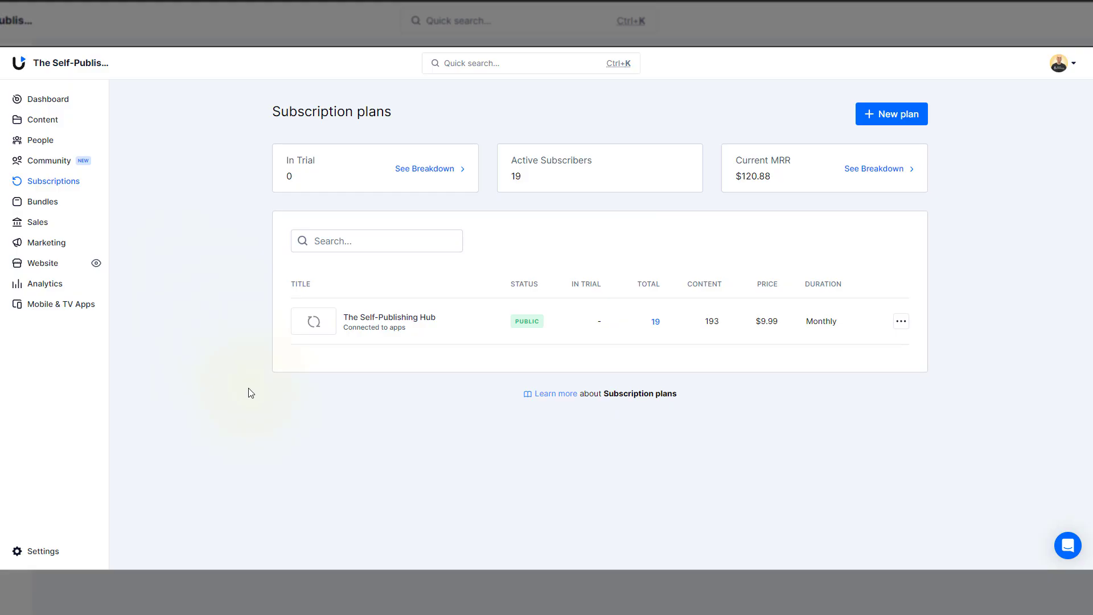
# Browse the YouTube Lead Generator and Giveaway funnels marketing tools
pyautogui.click(47, 245)
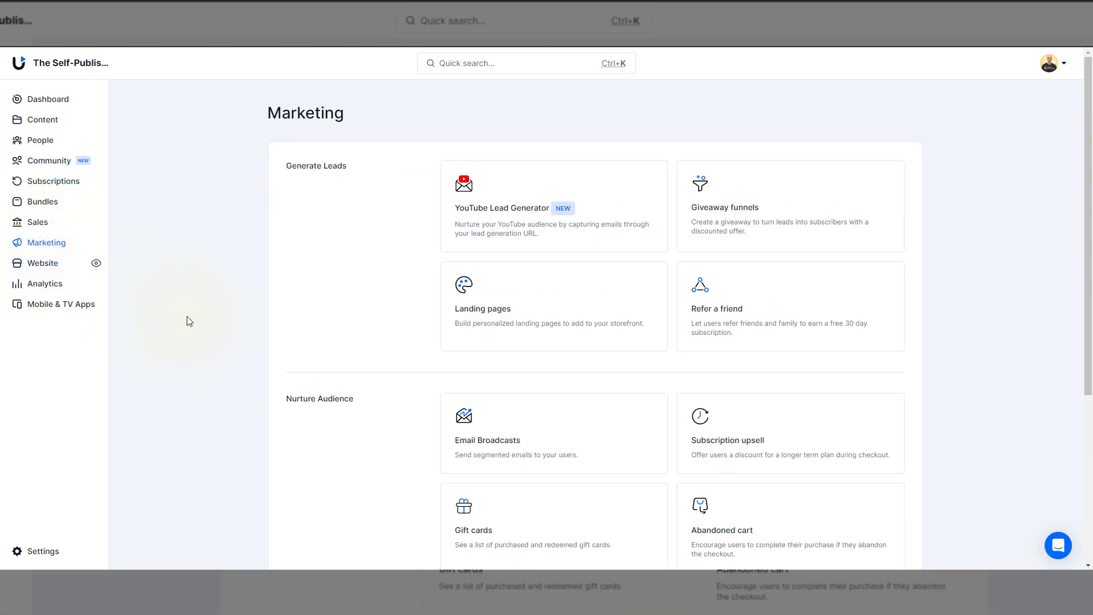
pyautogui.click(525, 207)
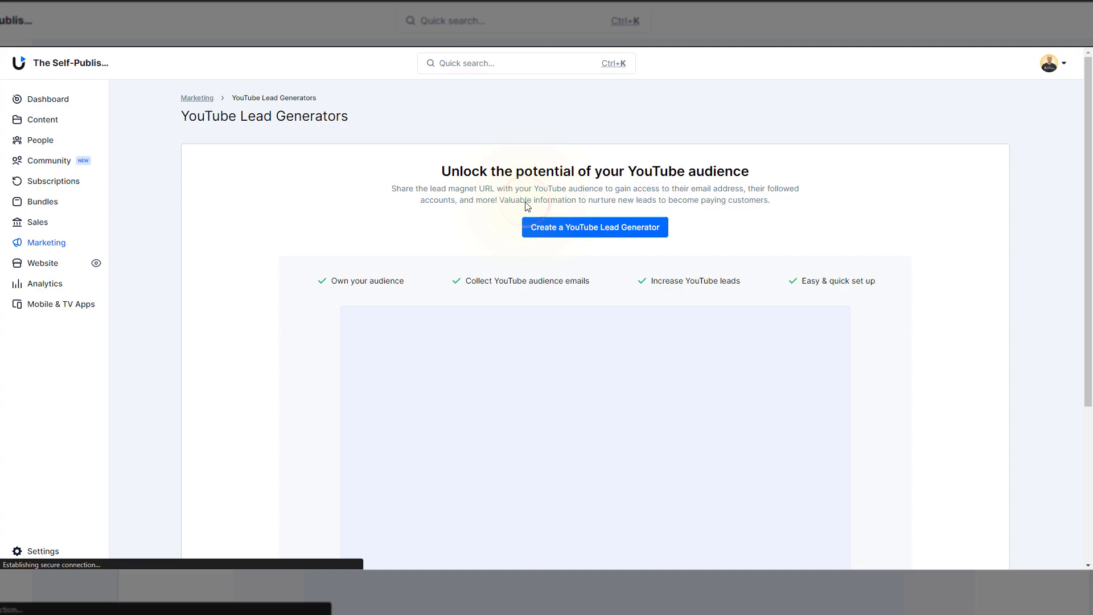
pyautogui.scroll(-2, 326, 248)
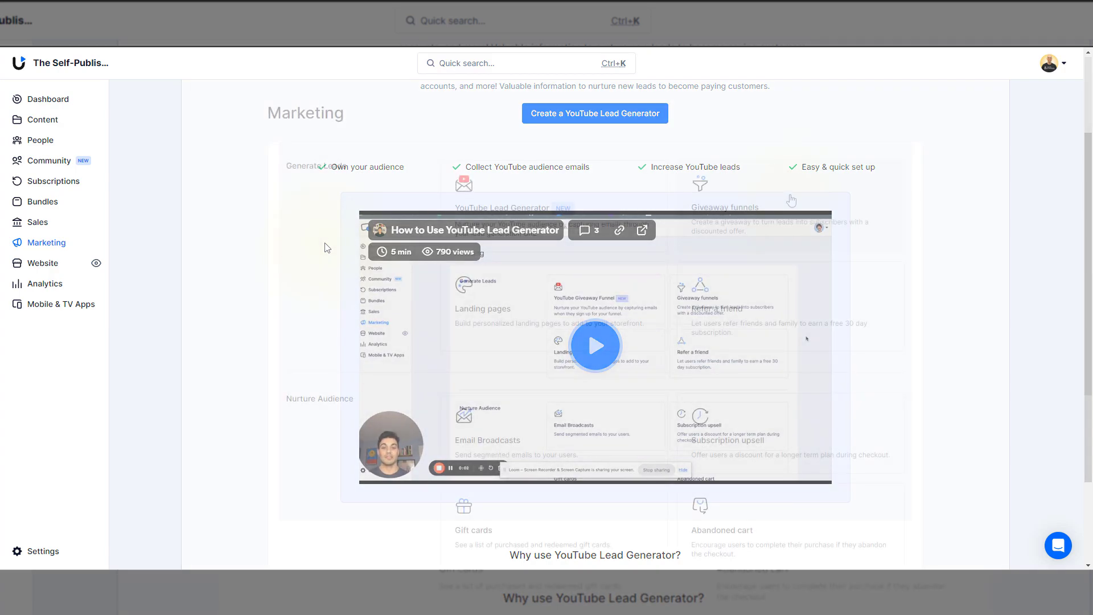
pyautogui.click(786, 203)
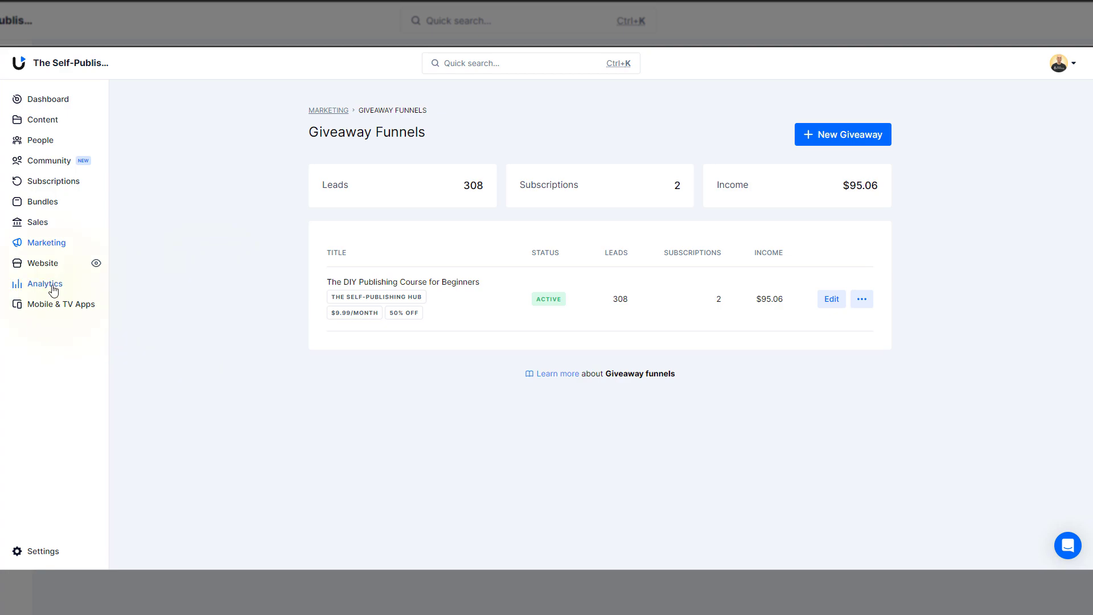
# Look at Landing pages, then show Refer a friend's Referral Link Page choices
pyautogui.click(44, 251)
pyautogui.click(537, 290)
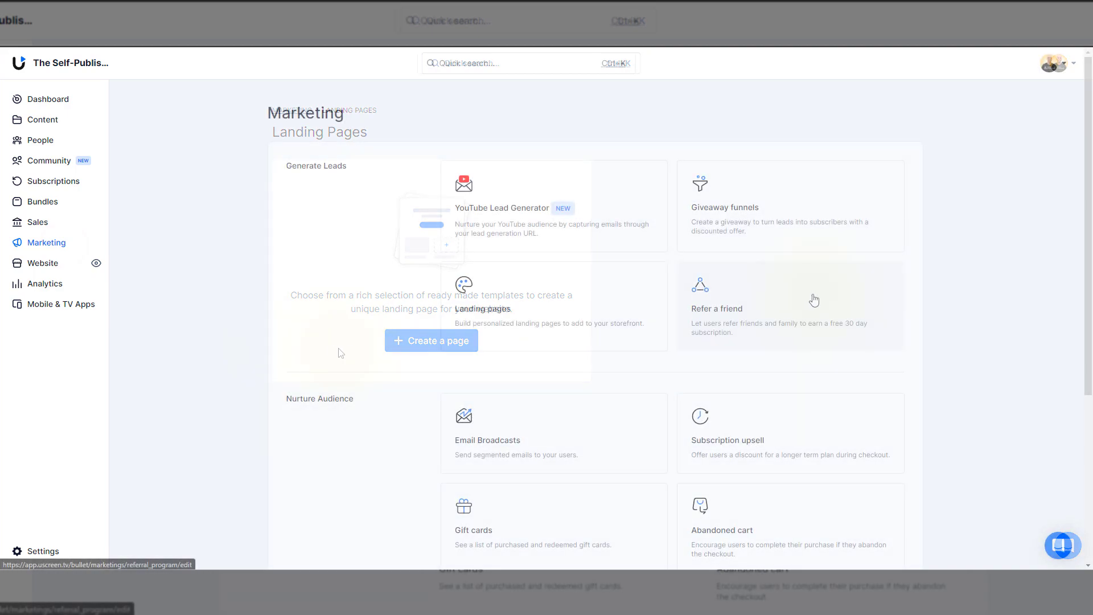
pyautogui.click(812, 294)
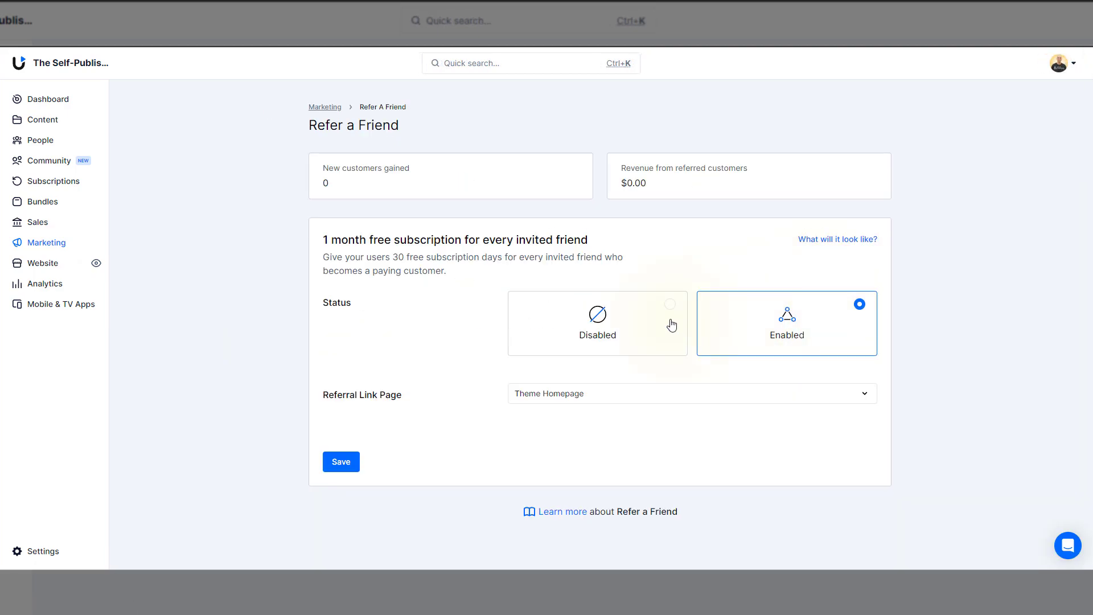
pyautogui.click(533, 398)
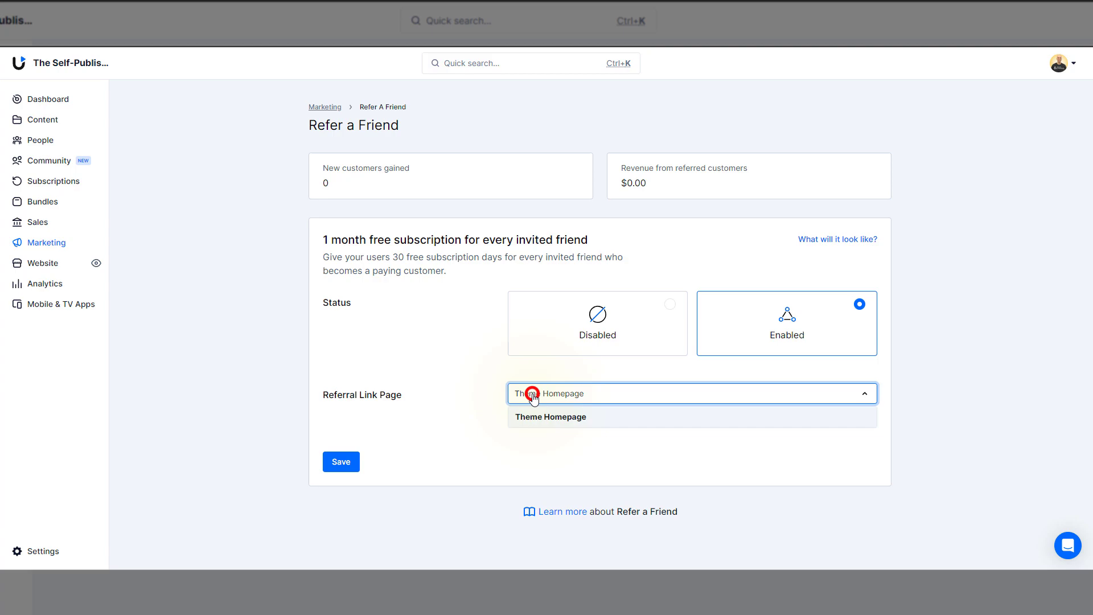
# Close the Referral Link Page dropdown, leaving the referral page choice unchanged
pyautogui.click(472, 390)
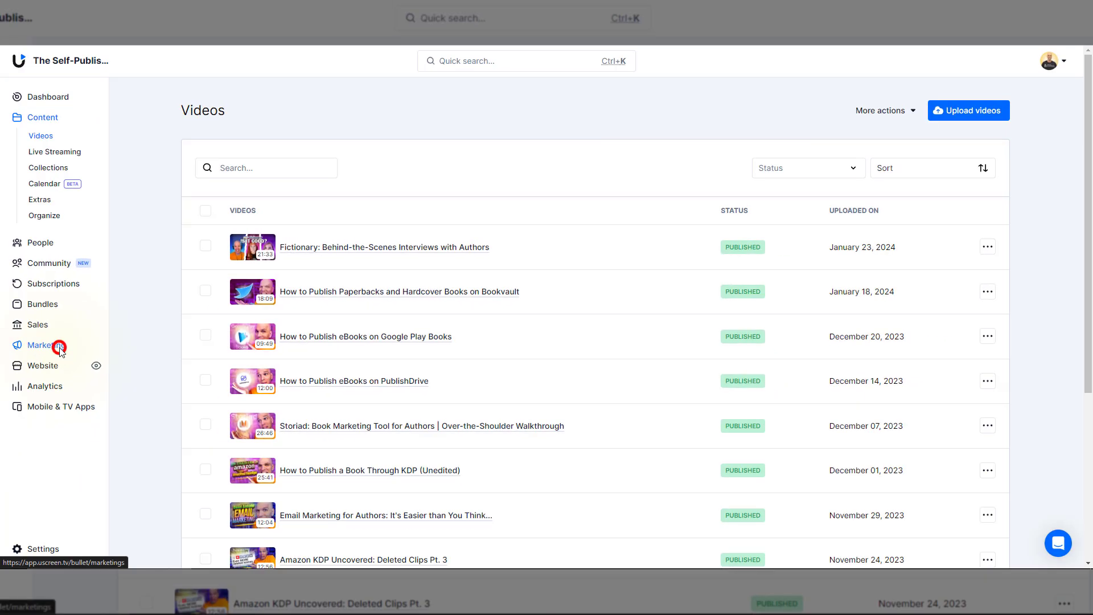
# Go to the Marketing coupons list and start a new coupon
pyautogui.click(61, 351)
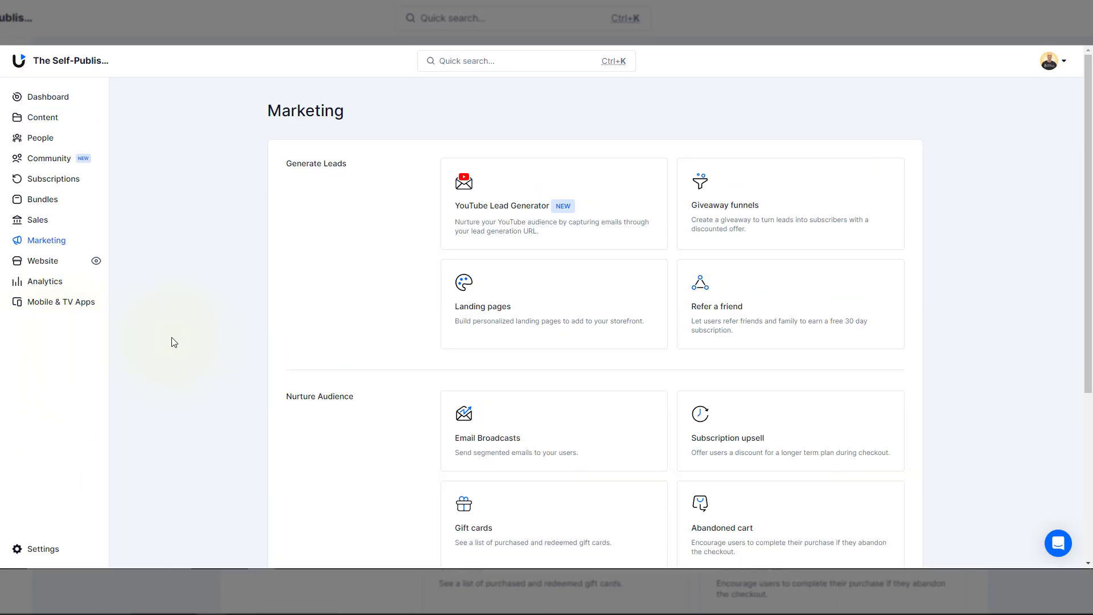
pyautogui.scroll(-4, 465, 376)
pyautogui.click(467, 375)
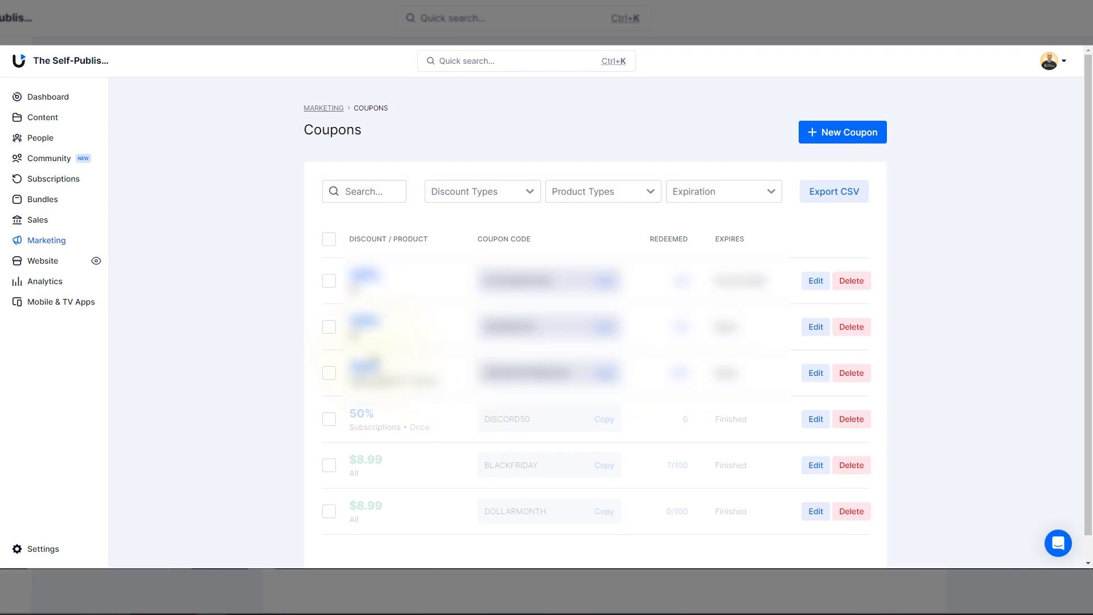
pyautogui.click(826, 137)
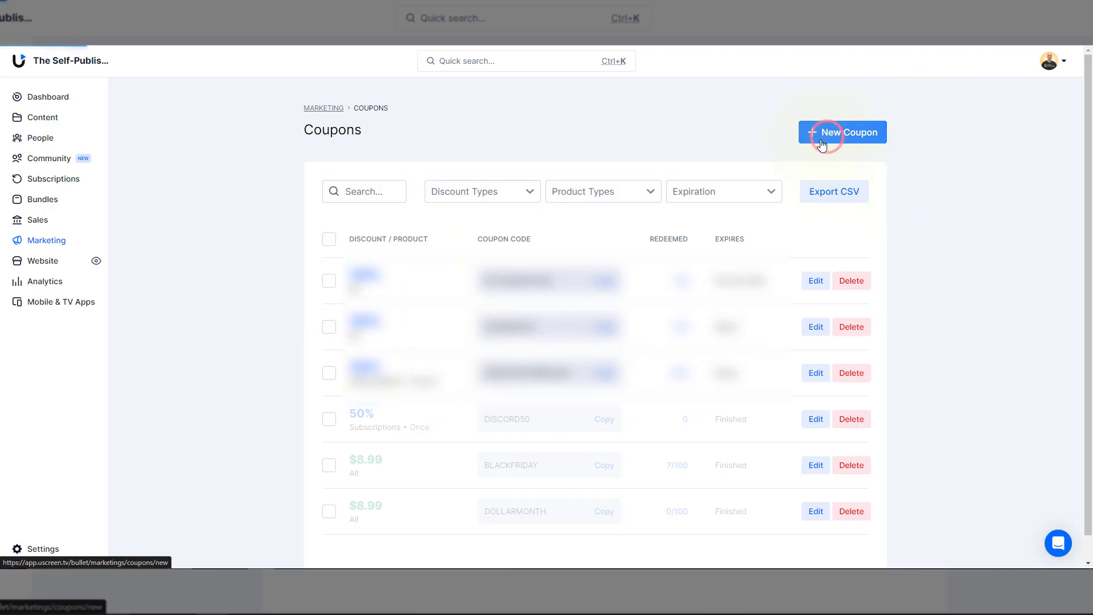
# Enter code FREEACCESS, description 'This is a coupon code for beta testers', and a percentage discount
pyautogui.click(550, 219)
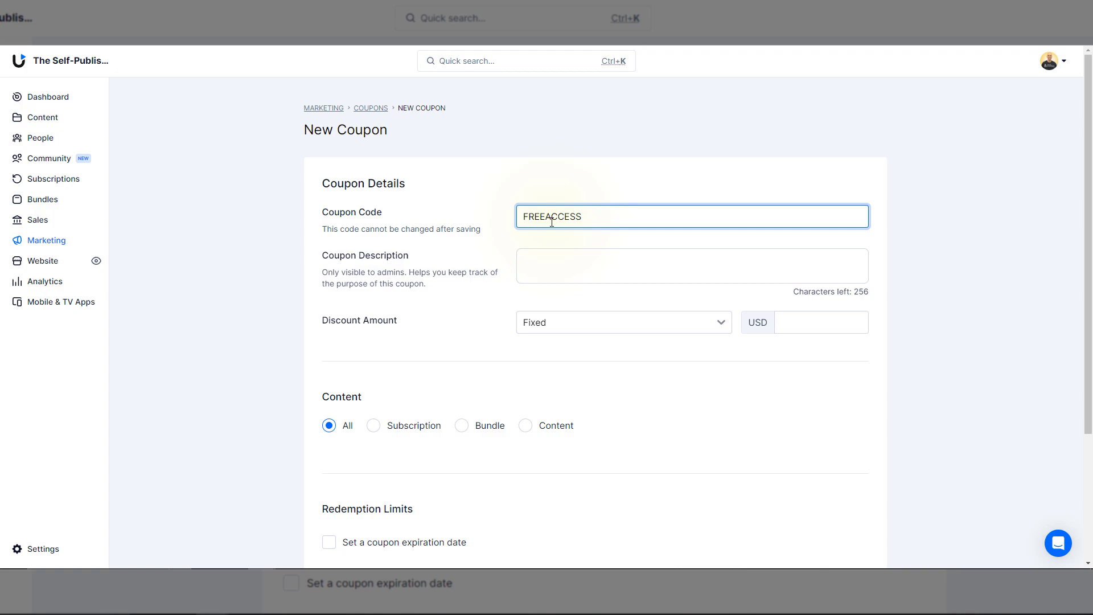
pyautogui.click(538, 262)
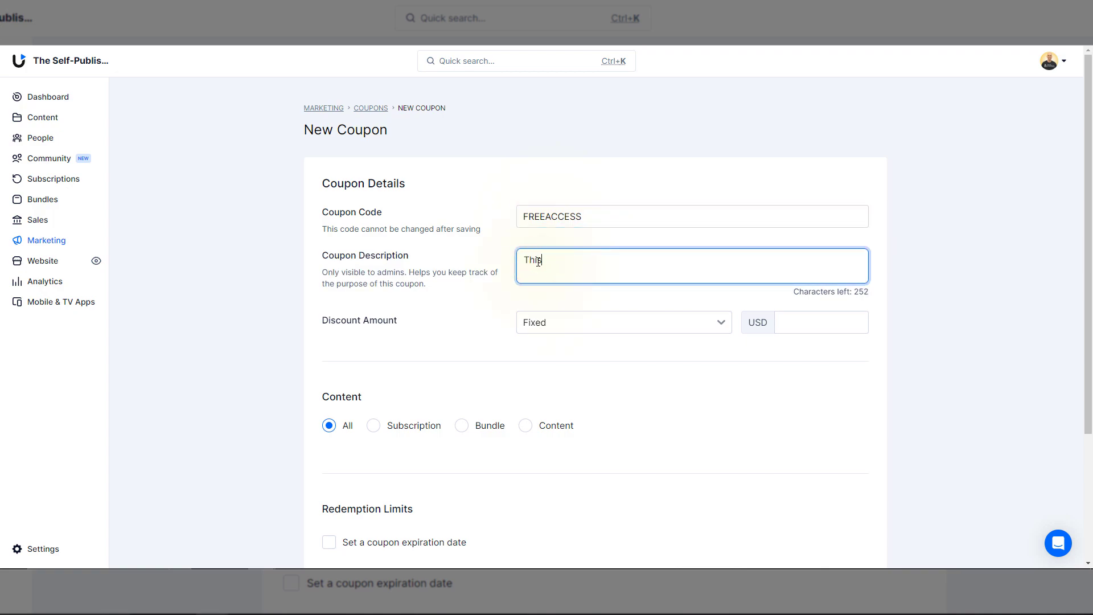
pyautogui.write('This is a coupon code for beta testers')
pyautogui.click(554, 312)
pyautogui.click(556, 345)
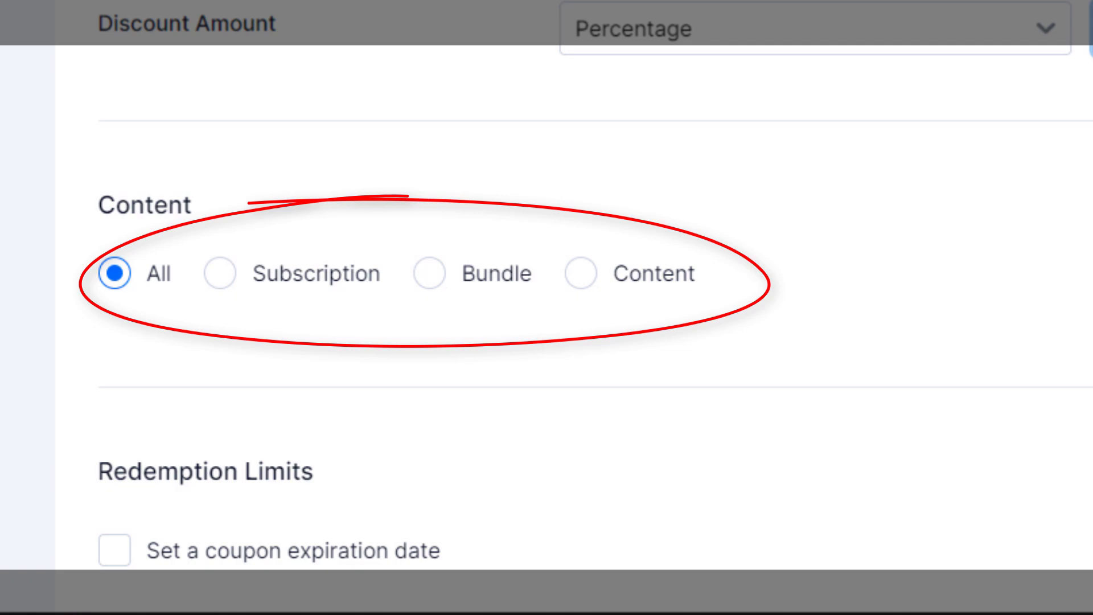
# Scroll down the new coupon form toward the Redemption Limits section
pyautogui.scroll(-3, 705, 403)
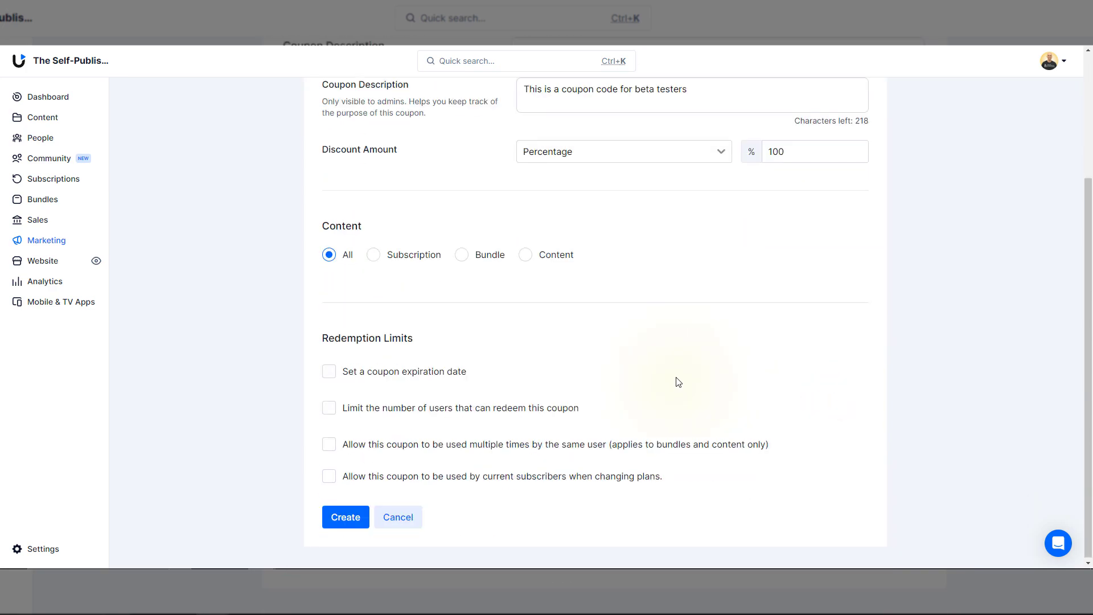